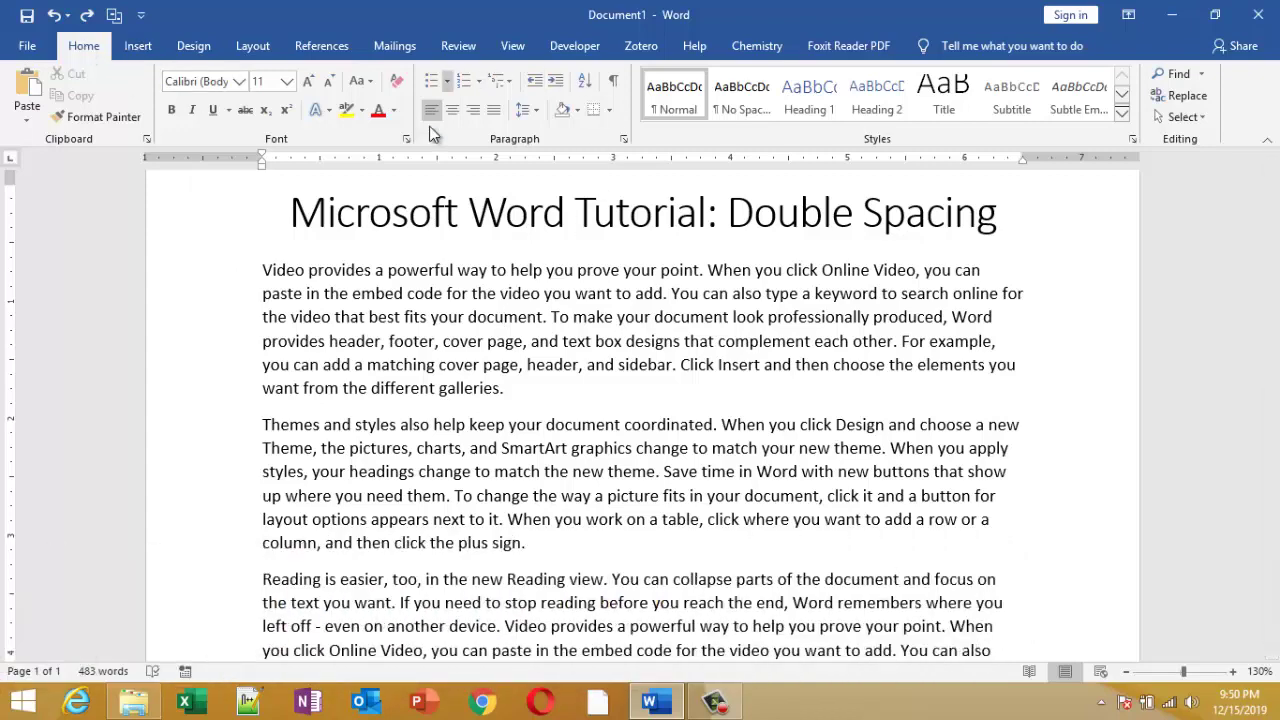
Set the first body paragraph's line spacing to 2.0
{"action": "left_click", "coordinate": [530, 112]}
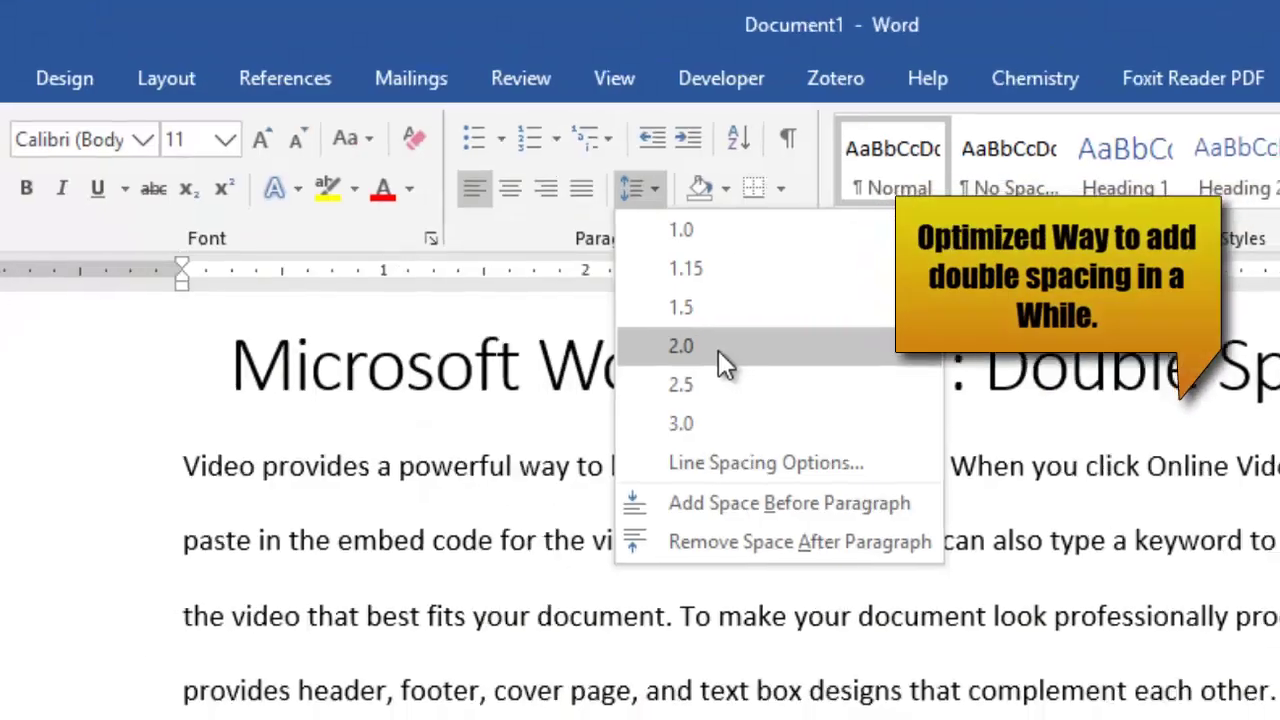
{"action": "left_click", "coordinate": [718, 350]}
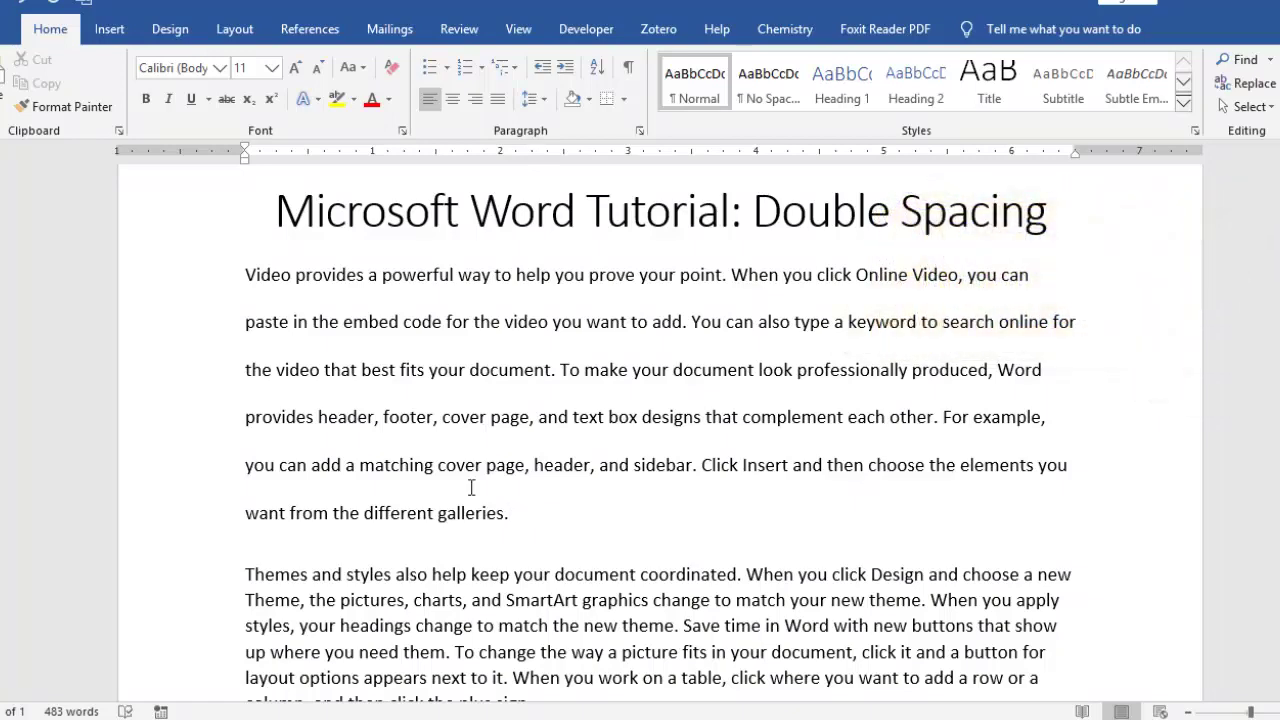
{"action": "double_click", "coordinate": [236, 285]}
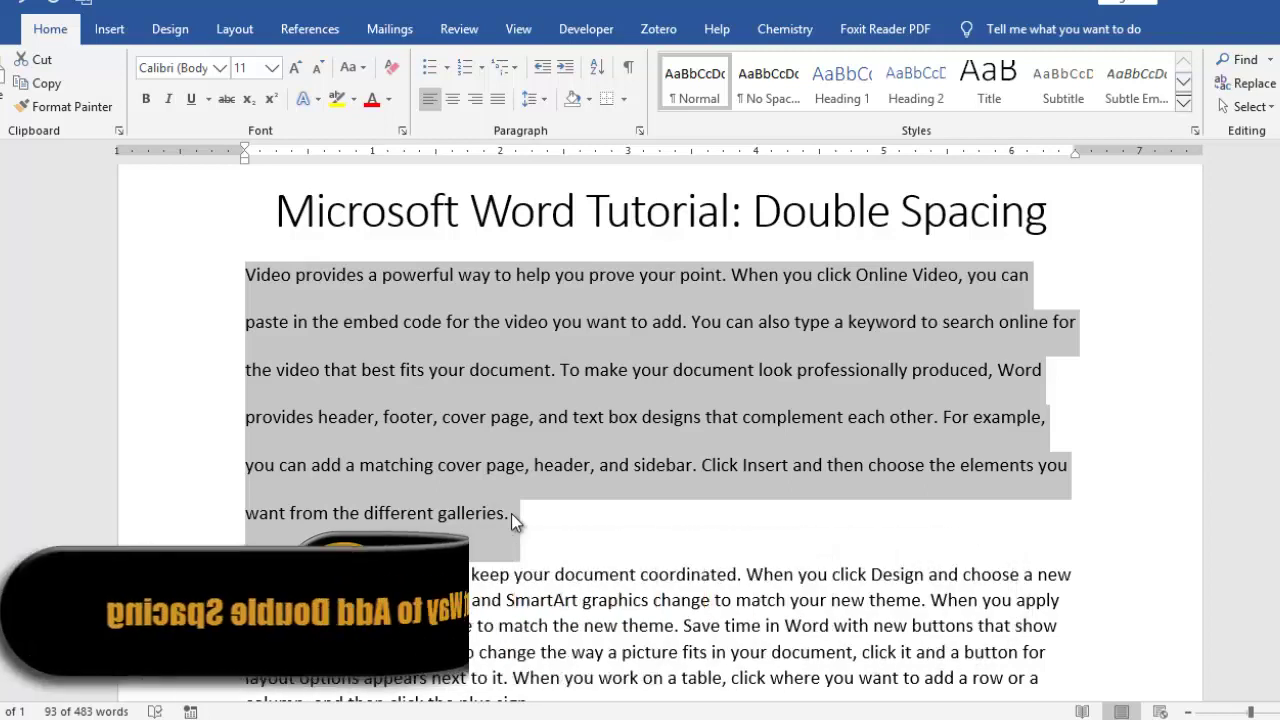
{"action": "left_click", "coordinate": [545, 102]}
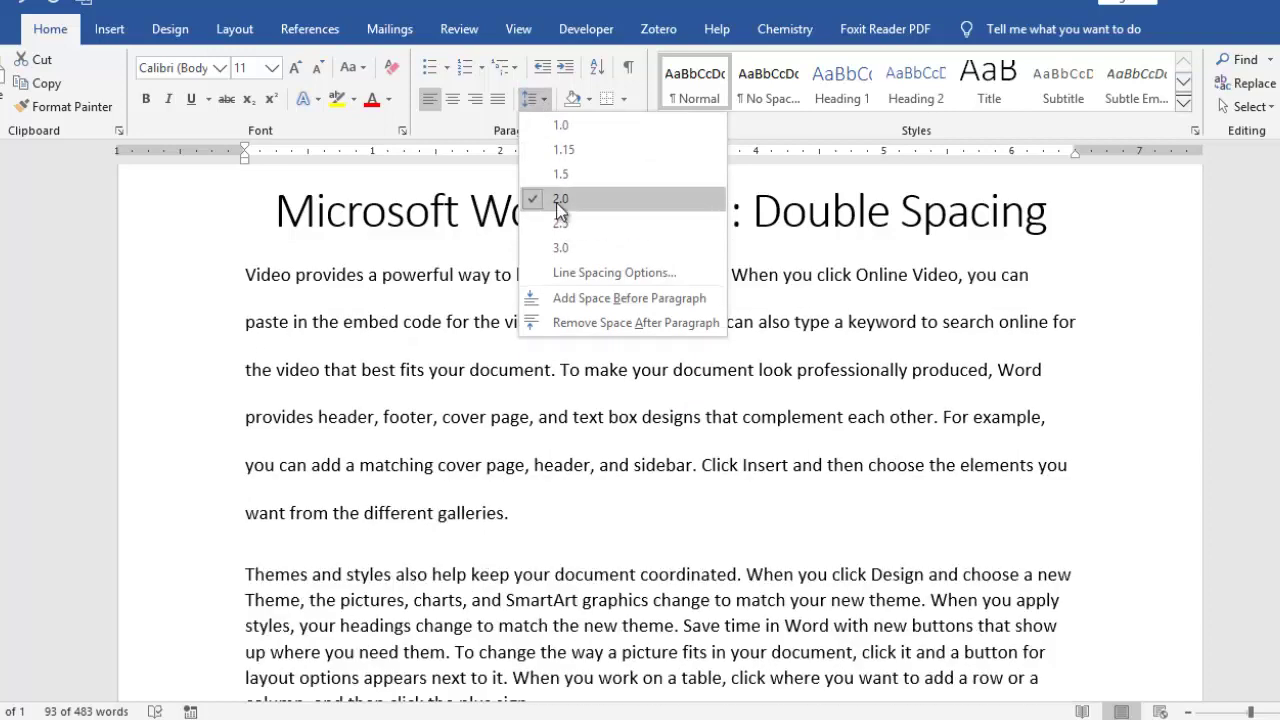
{"action": "key", "text": "Escape"}
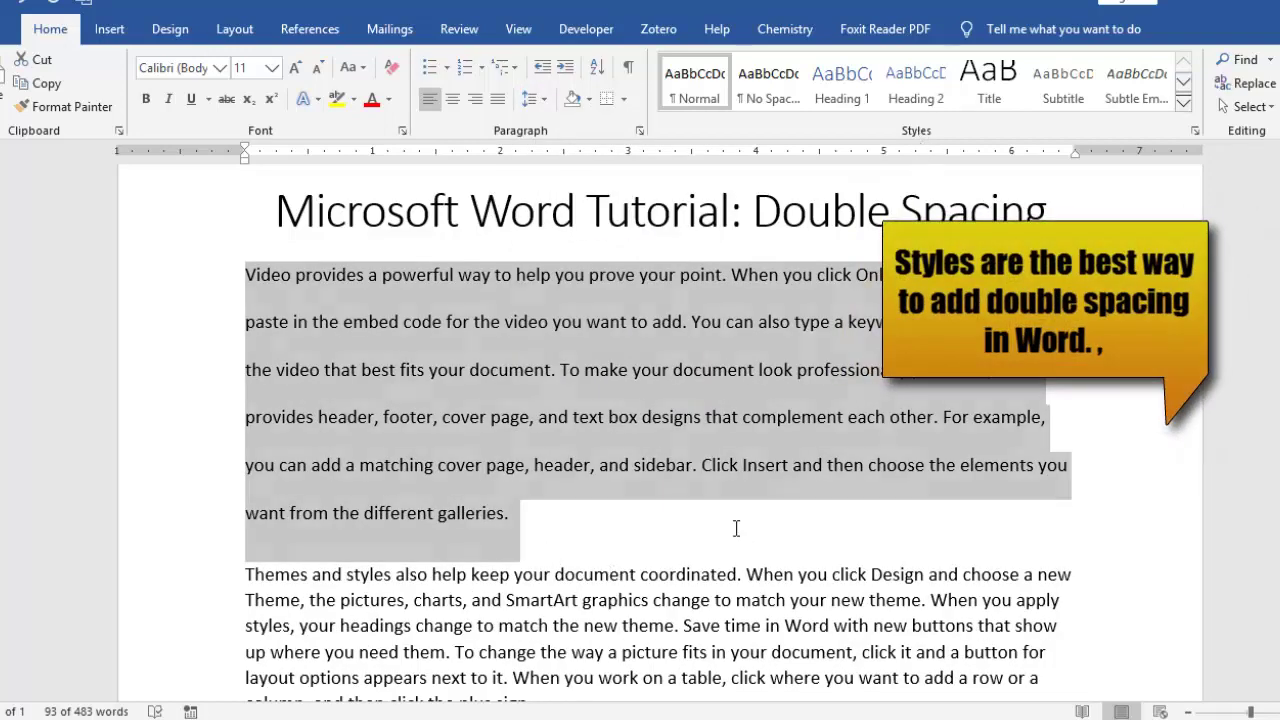
{"action": "left_click_drag", "start_coordinate": [514, 518], "coordinate": [259, 288]}
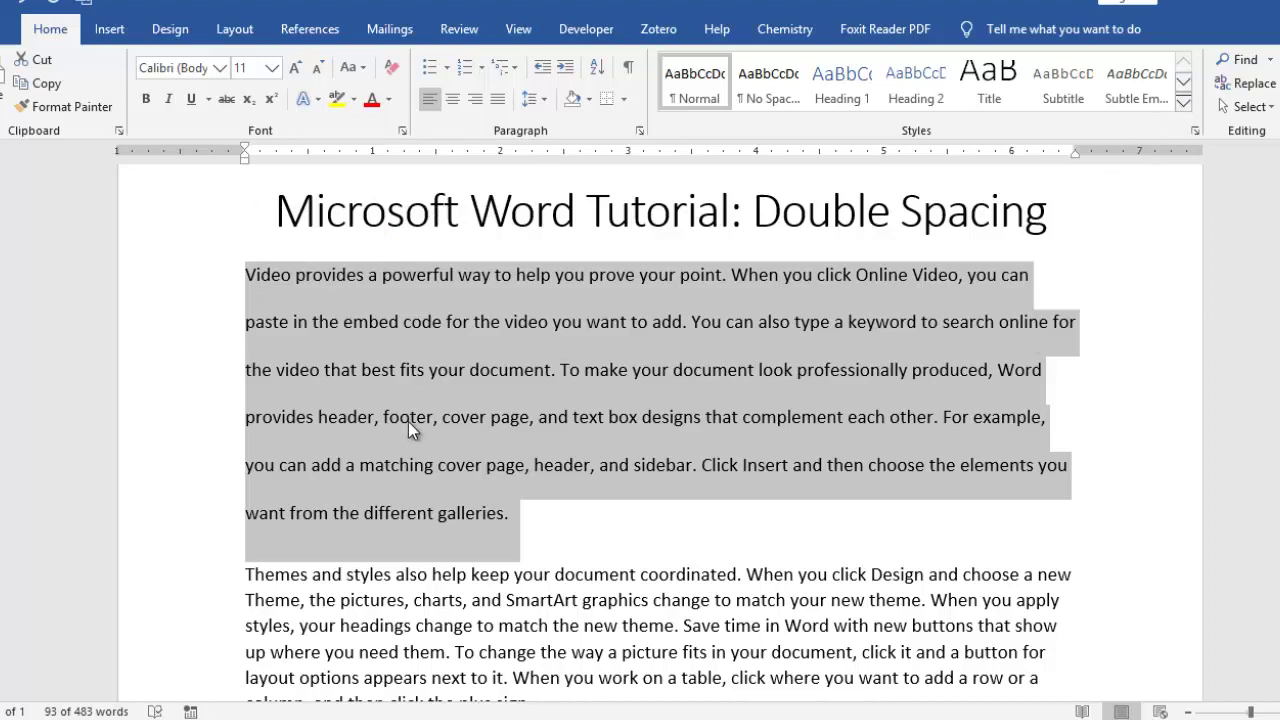
{"action": "left_click_drag", "start_coordinate": [247, 274], "coordinate": [520, 520]}
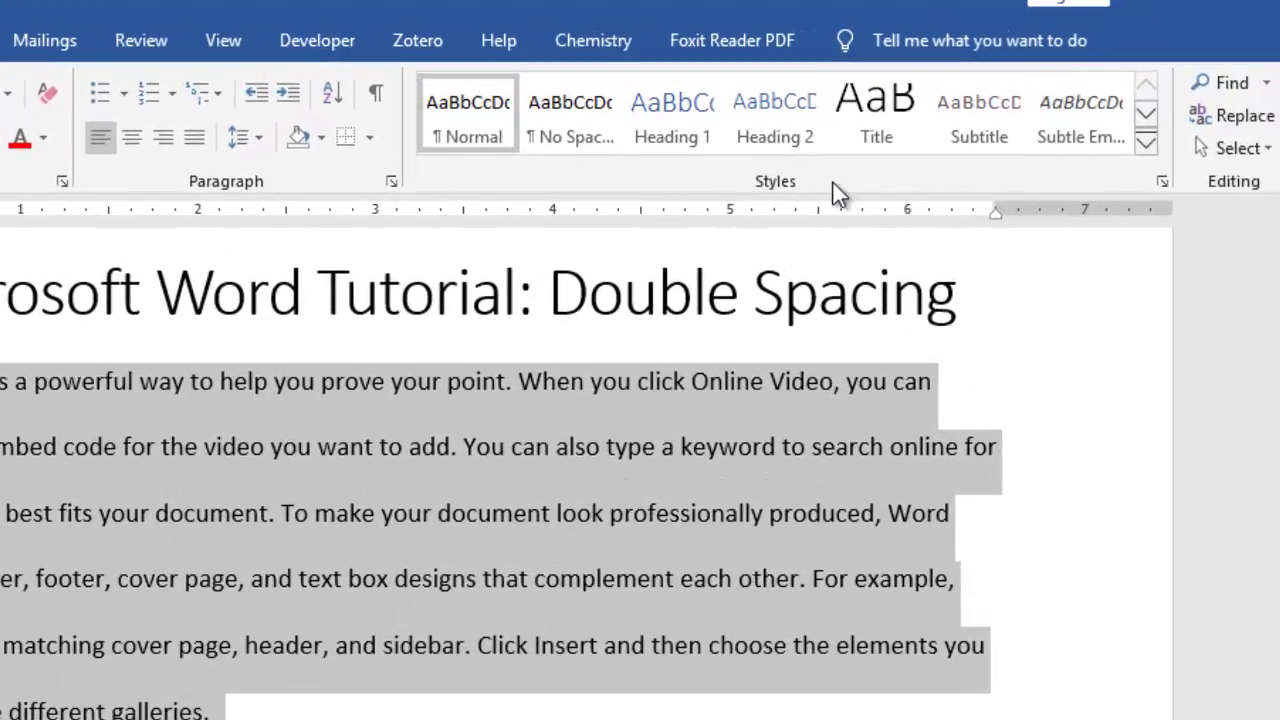
Create a new style from the double-spaced paragraph and name it 'Double Spacing'
{"action": "left_click", "coordinate": [1147, 145]}
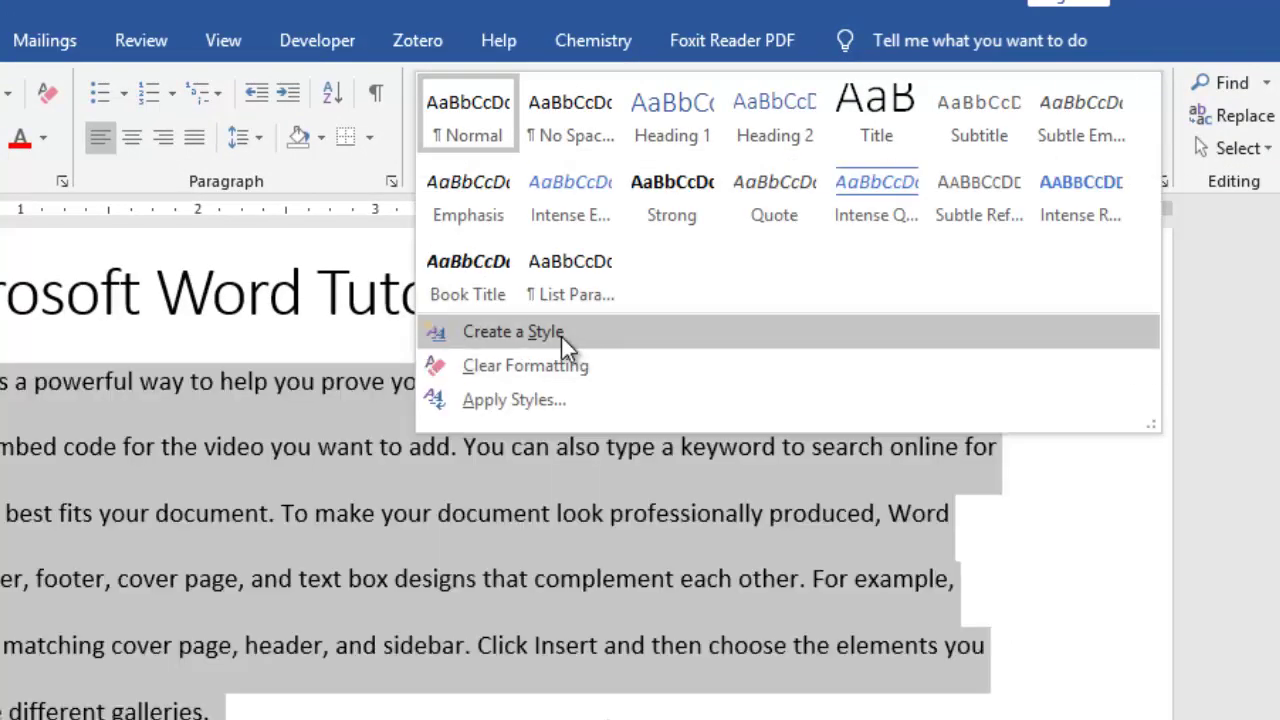
{"action": "left_click", "coordinate": [561, 335]}
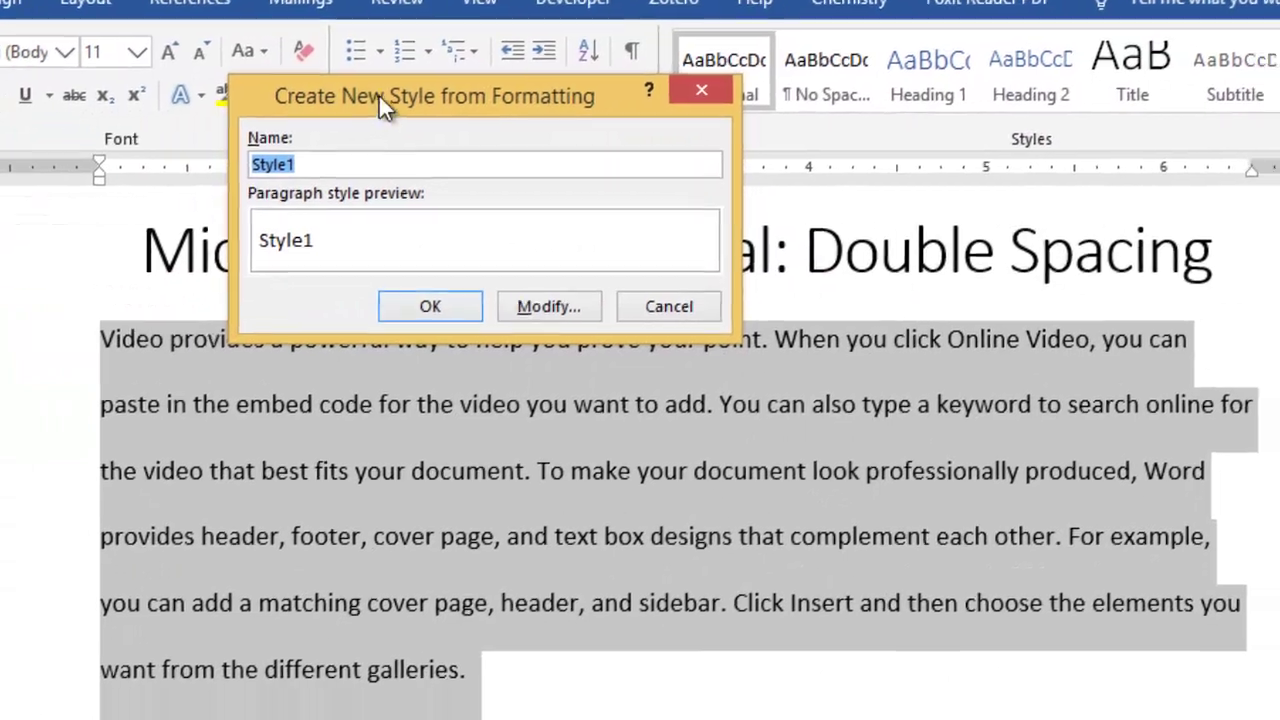
{"action": "left_click_drag", "start_coordinate": [385, 124], "coordinate": [783, 264]}
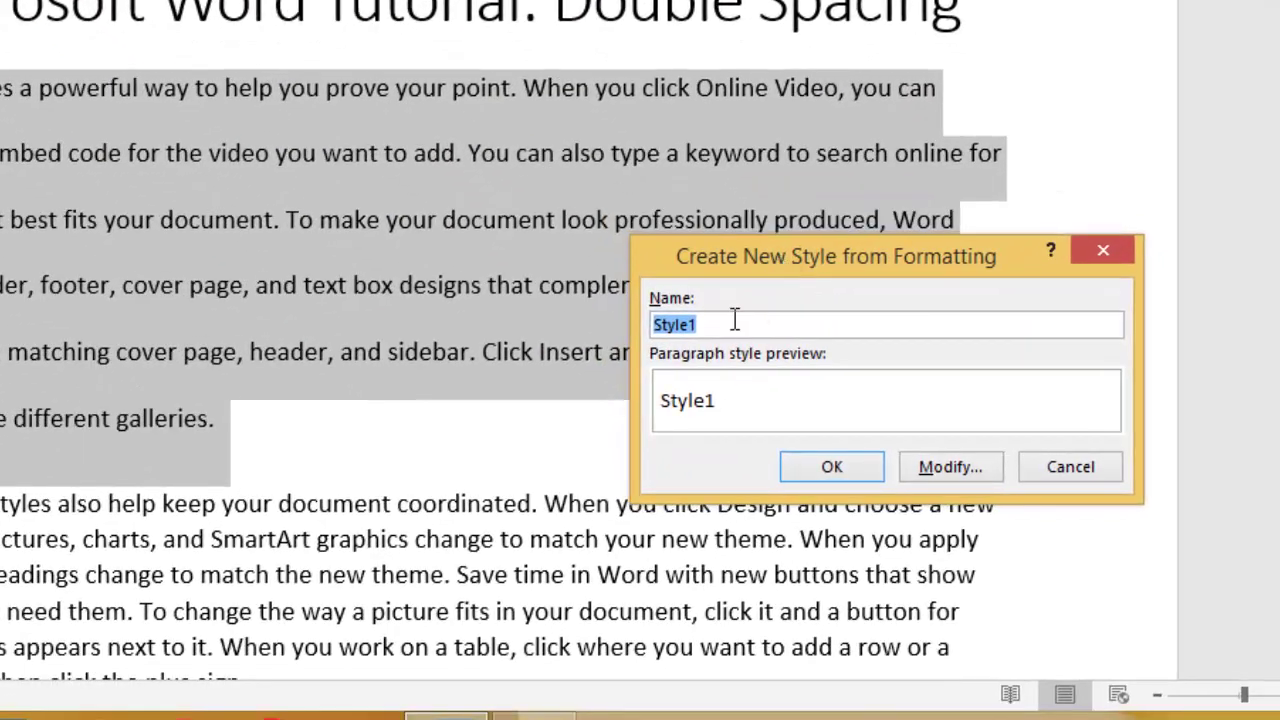
{"action": "left_click", "coordinate": [710, 325]}
{"action": "key", "text": "BackSpace"}
{"action": "key", "text": "BackSpace"}
{"action": "key", "text": "BackSpace"}
{"action": "key", "text": "BackSpace"}
{"action": "key", "text": "BackSpace"}
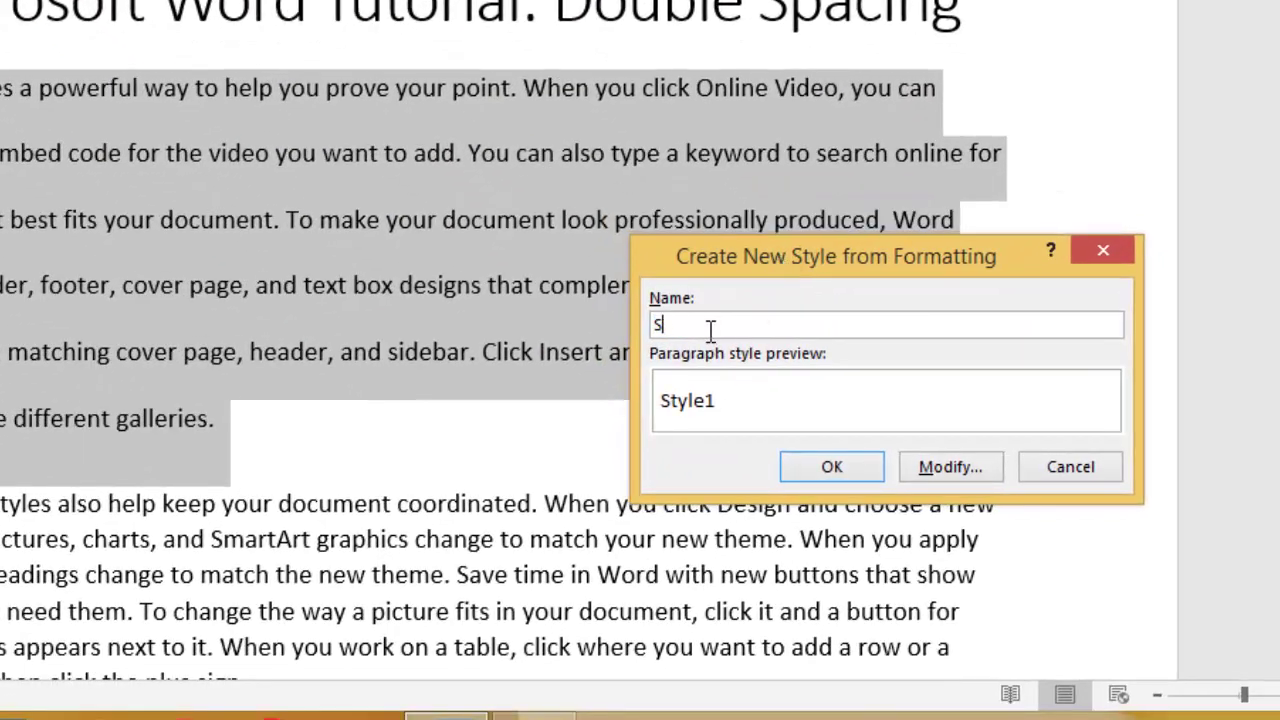
{"action": "key", "text": "BackSpace"}
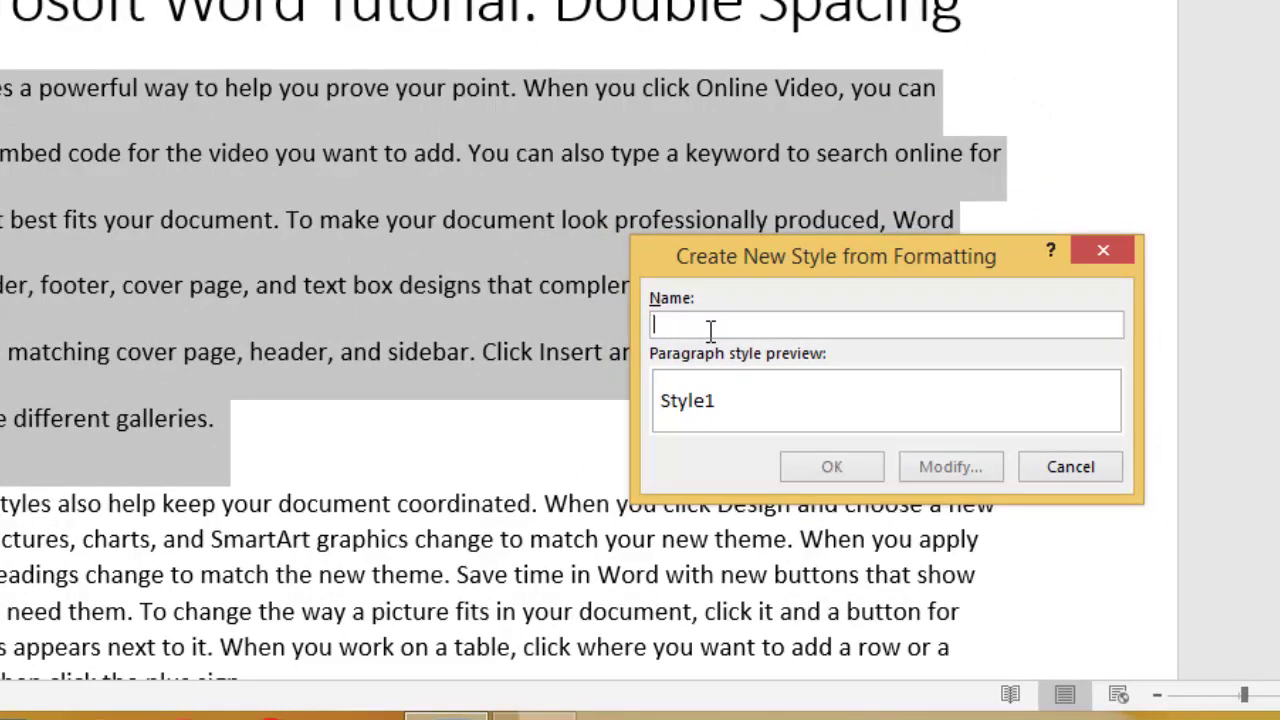
{"action": "type", "text": "Double"}
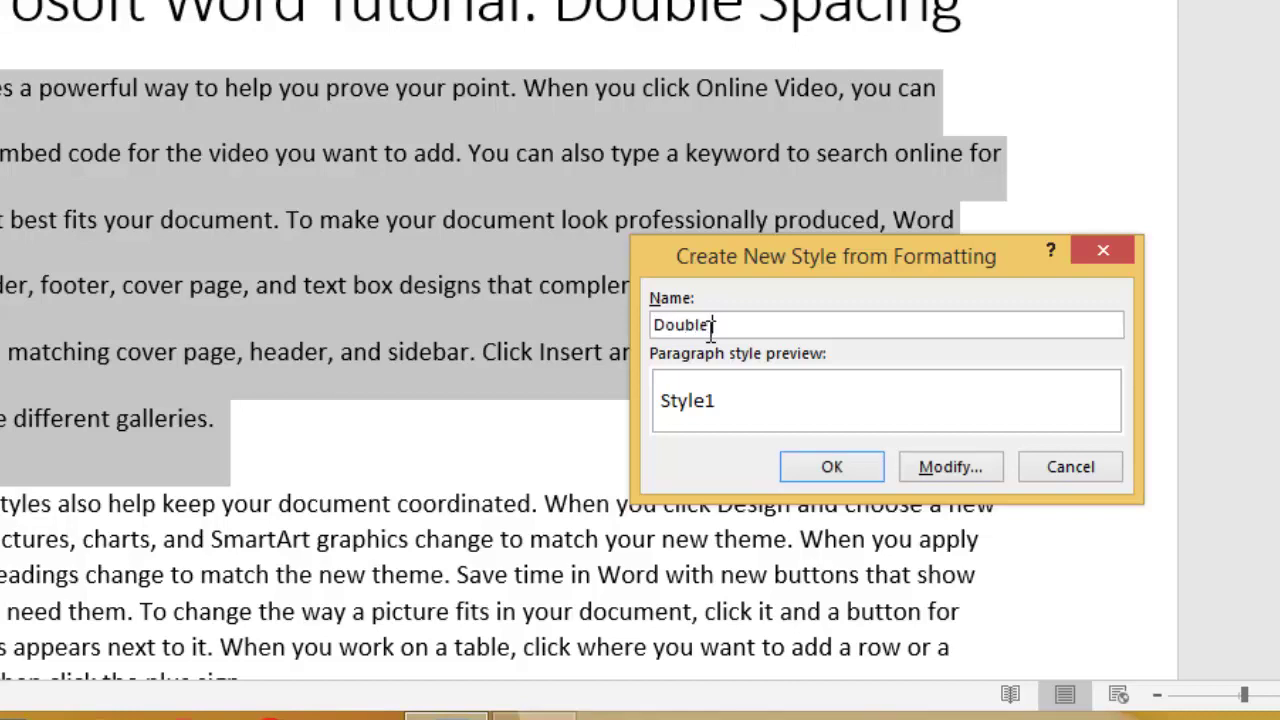
{"action": "type", "text": " Spacing"}
Give the Double Spacing style Times New Roman font at 12 pt
{"action": "left_click", "coordinate": [939, 464]}
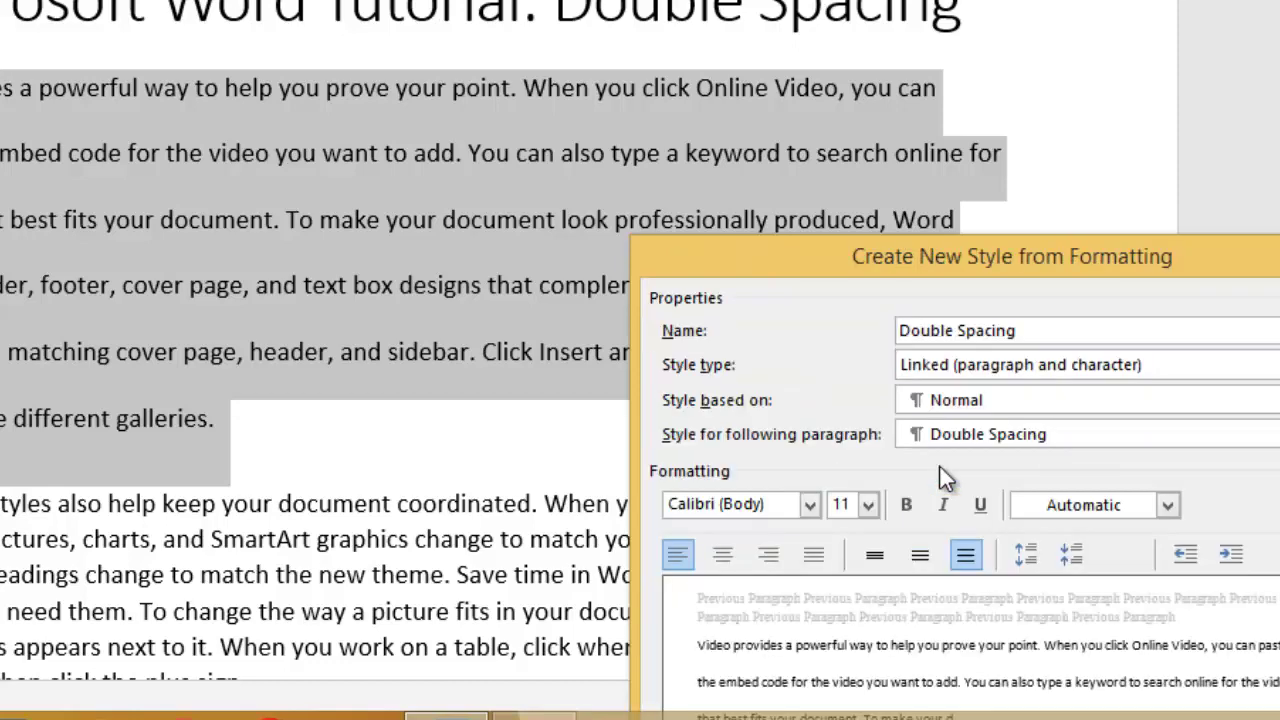
{"action": "left_click_drag", "start_coordinate": [935, 262], "coordinate": [688, 35]}
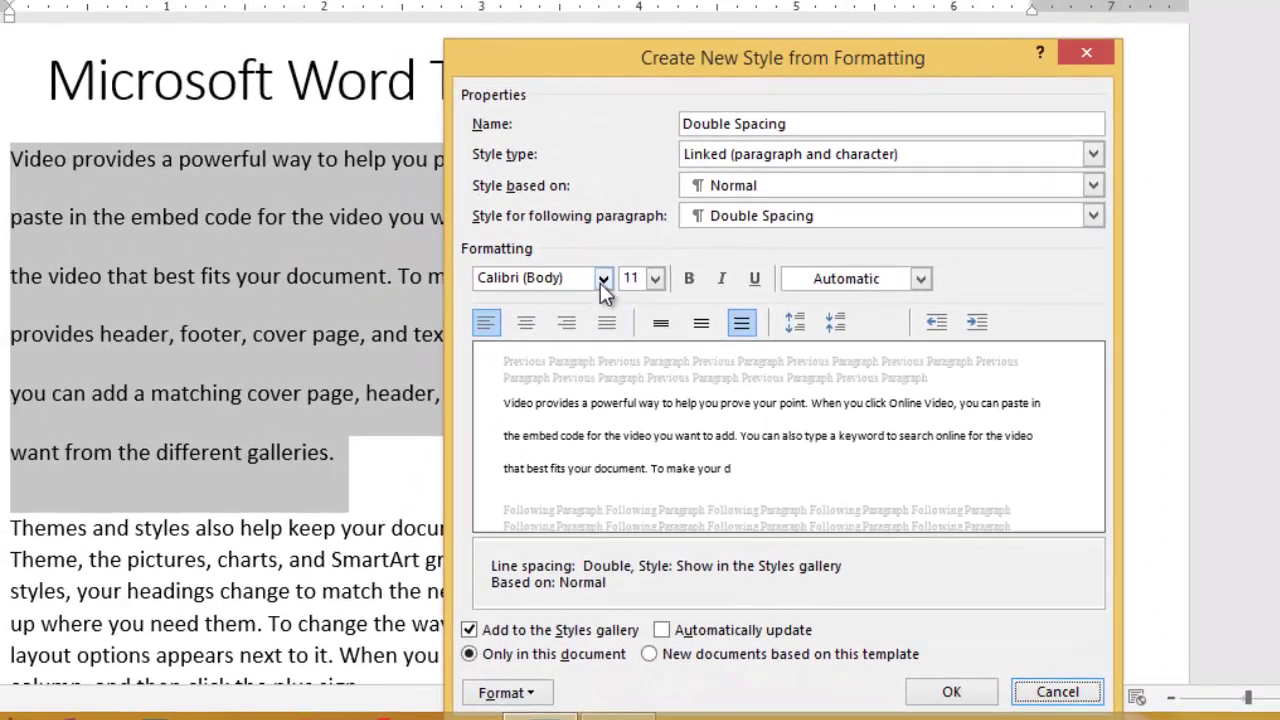
{"action": "left_click", "coordinate": [602, 279]}
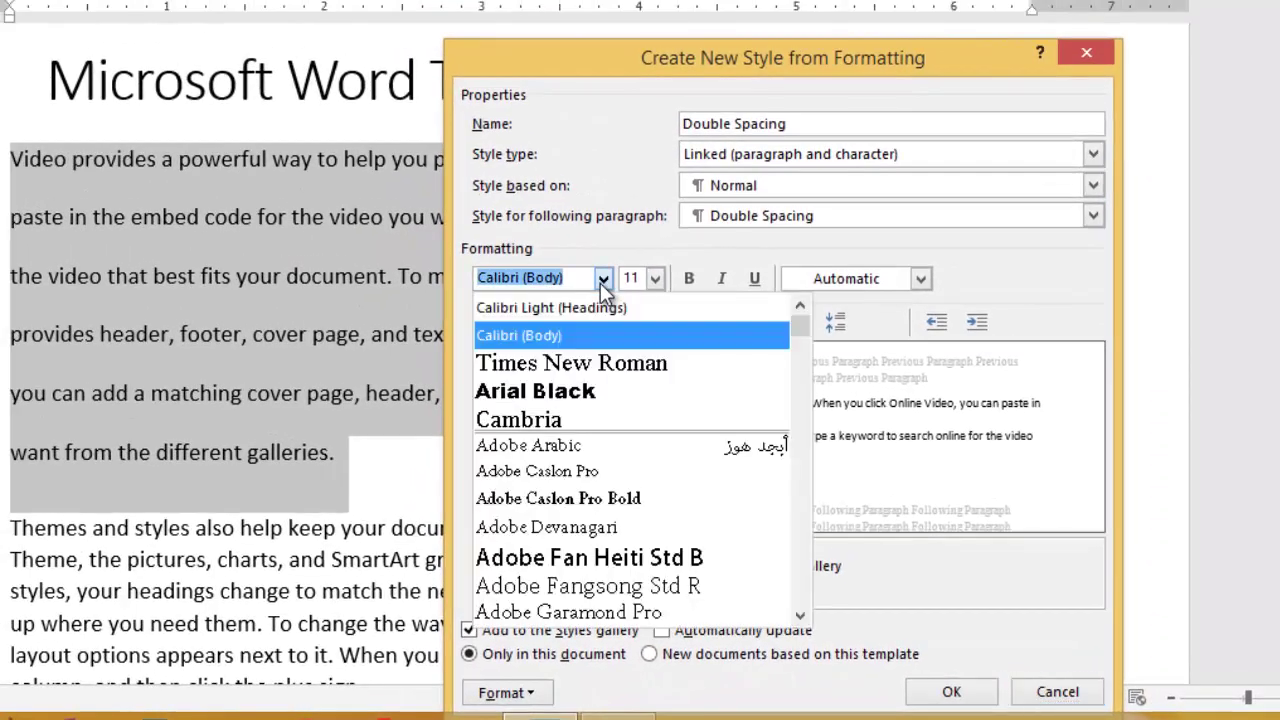
{"action": "left_click", "coordinate": [563, 363]}
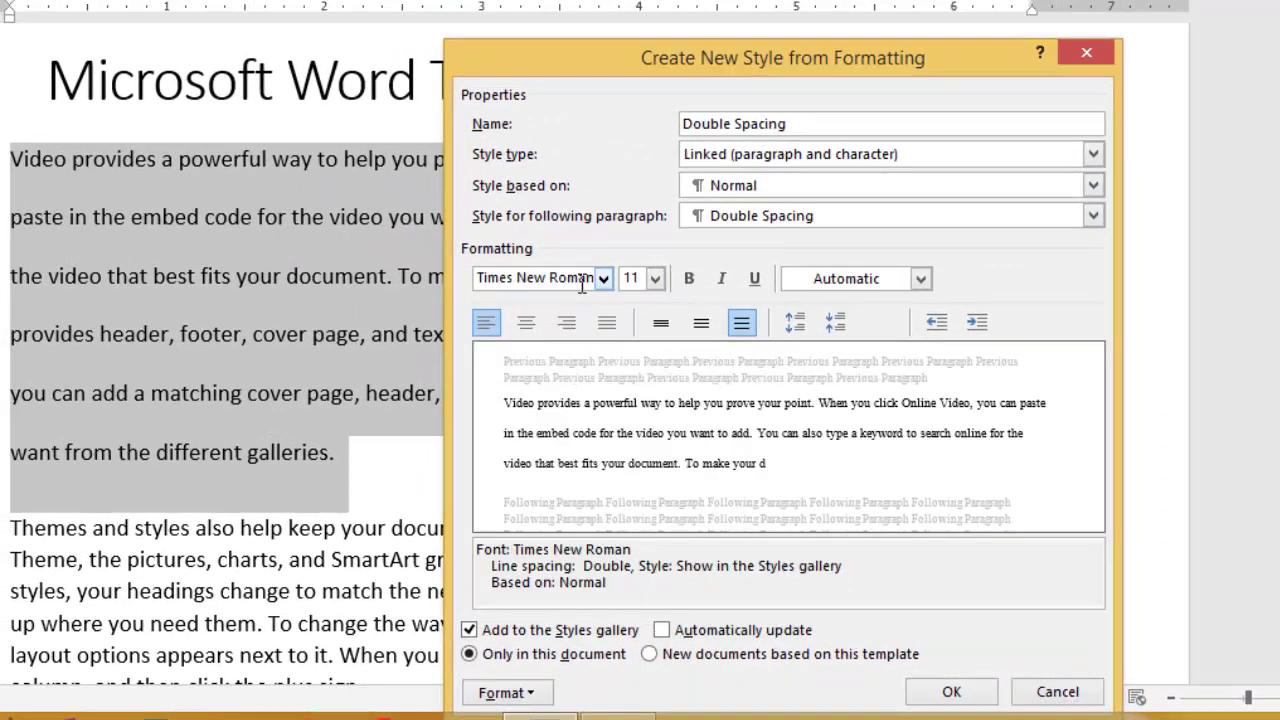
{"action": "left_click", "coordinate": [654, 279]}
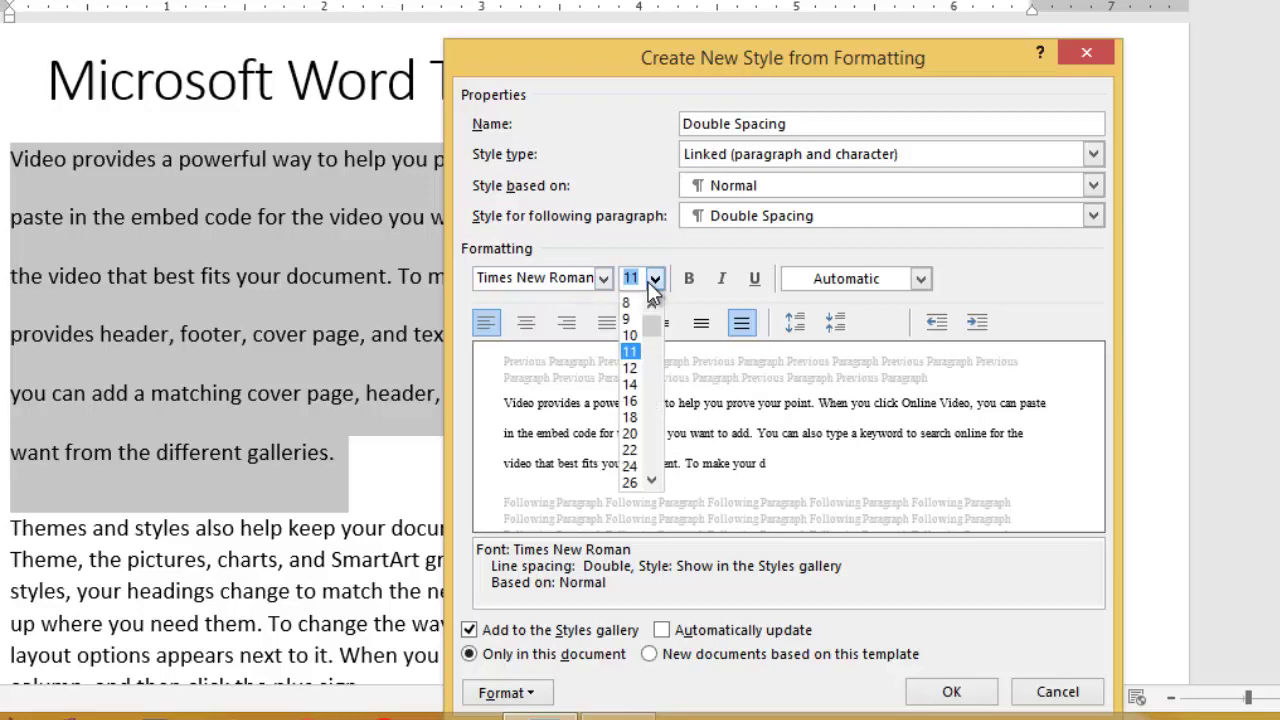
{"action": "left_click", "coordinate": [630, 368]}
{"action": "left_click_drag", "start_coordinate": [866, 58], "coordinate": [822, 0]}
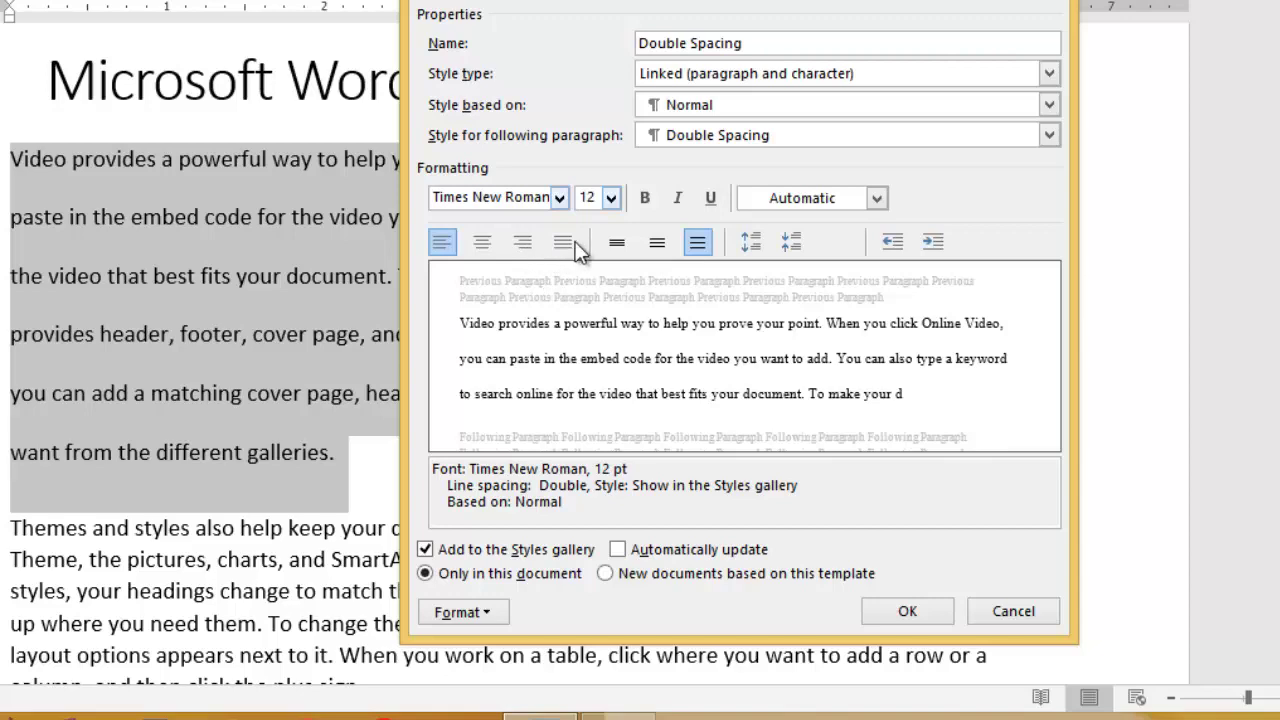
{"action": "left_click", "coordinate": [489, 613]}
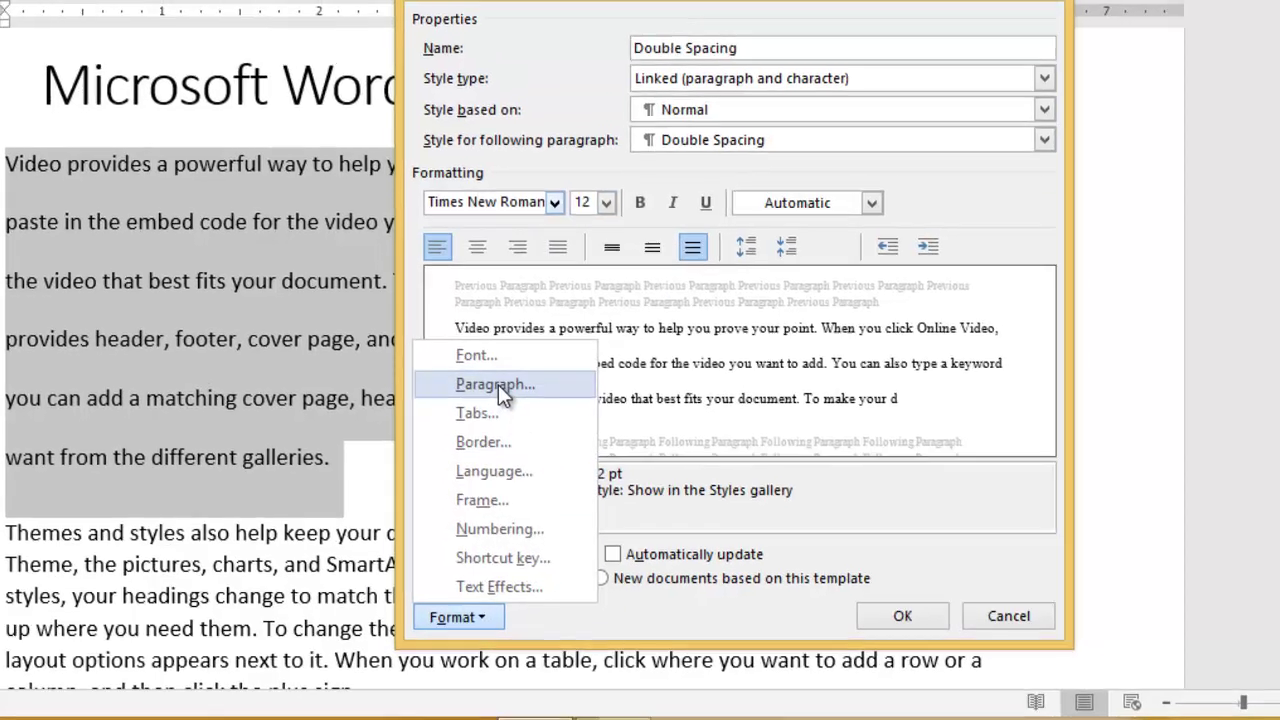
Keep the style's paragraph settings at double spacing with no special indentation
{"action": "left_click", "coordinate": [498, 384]}
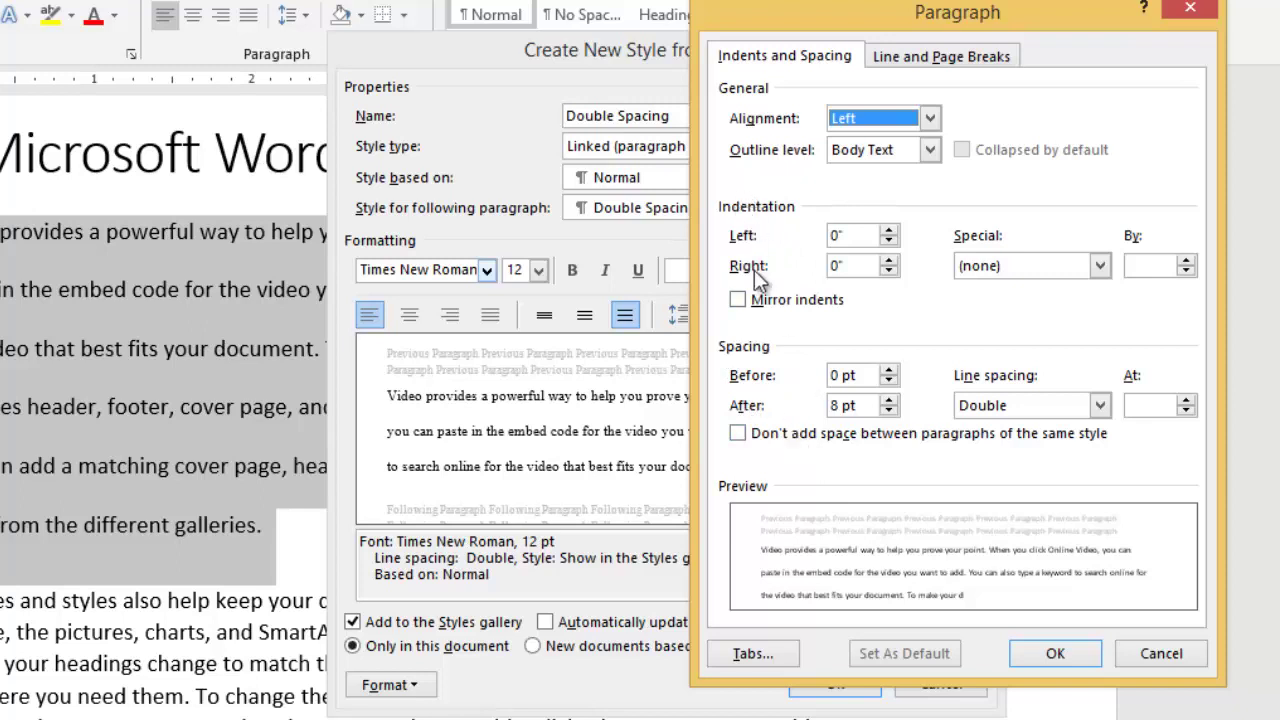
{"action": "left_click", "coordinate": [1022, 266]}
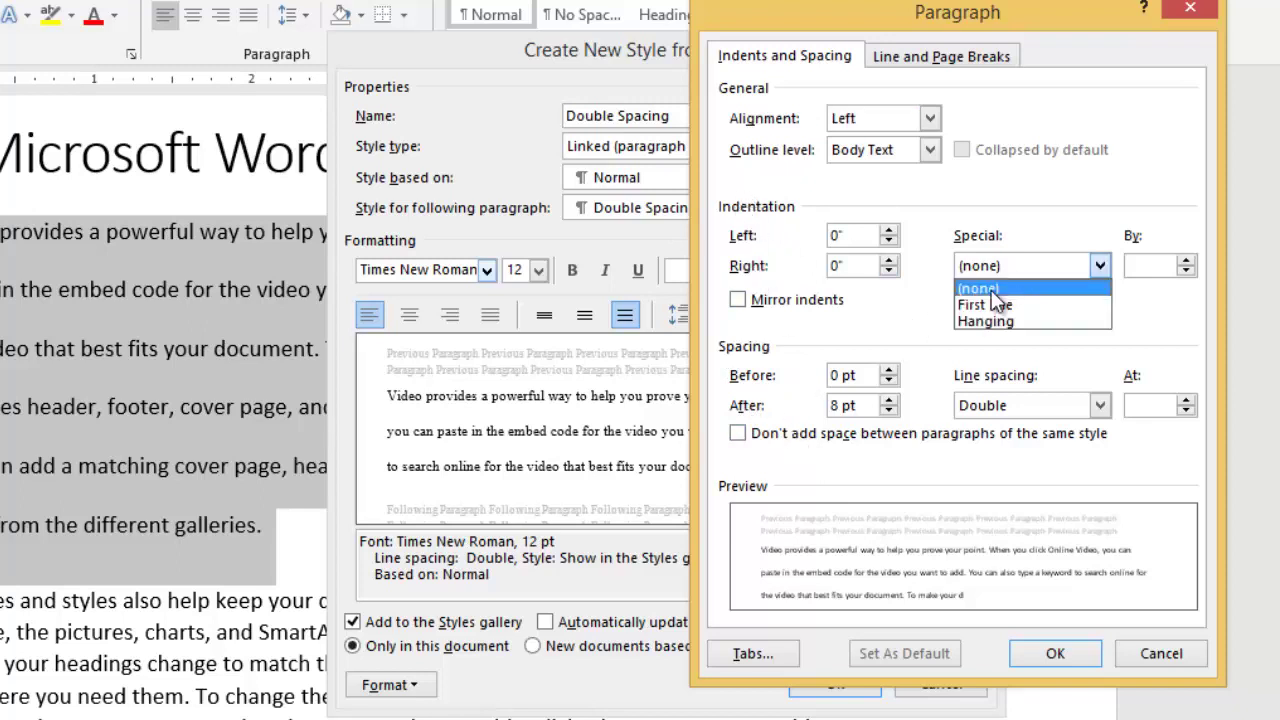
{"action": "left_click", "coordinate": [871, 320]}
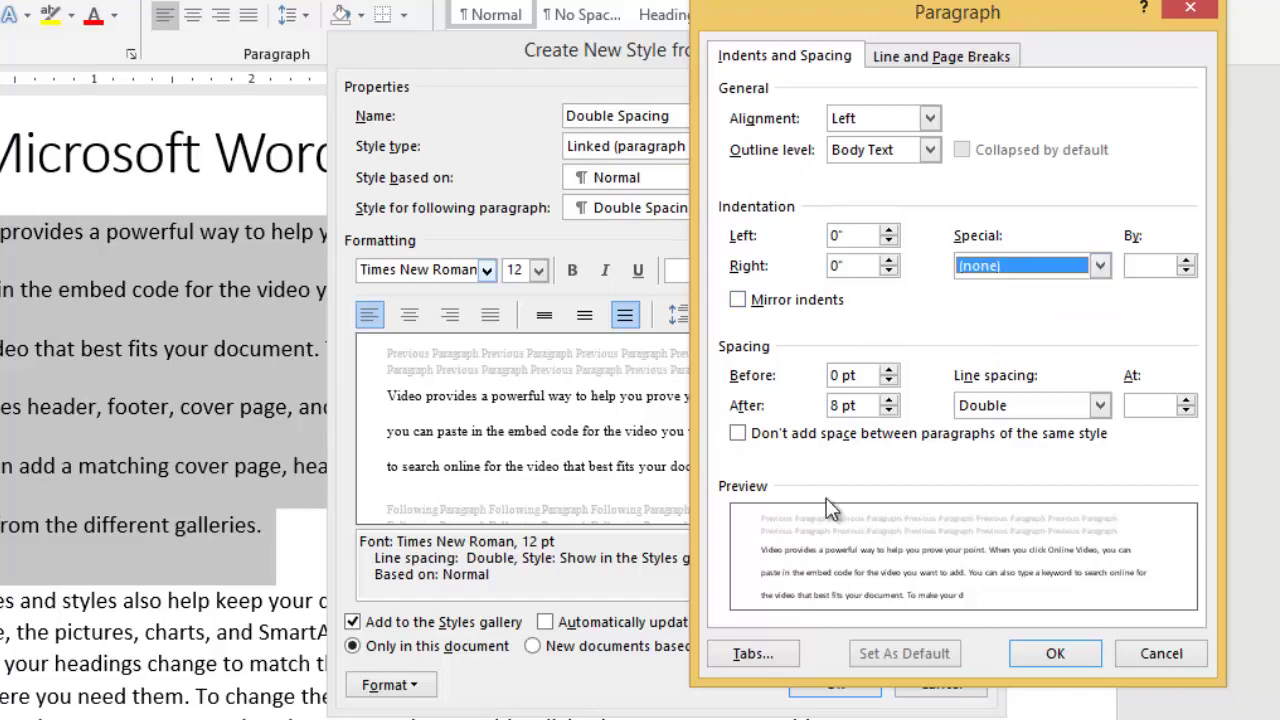
{"action": "left_click", "coordinate": [1055, 653]}
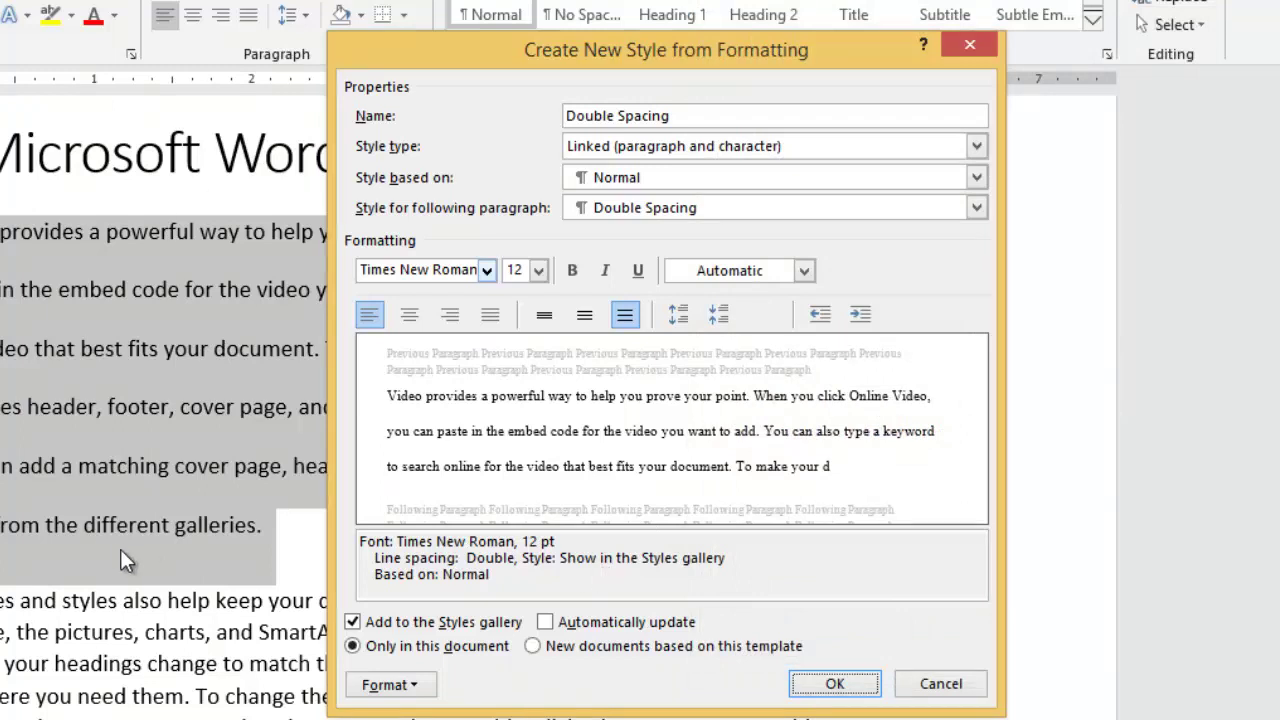
Assign Ctrl+Num * as the Double Spacing shortcut key and save the style
{"action": "left_click", "coordinate": [418, 695]}
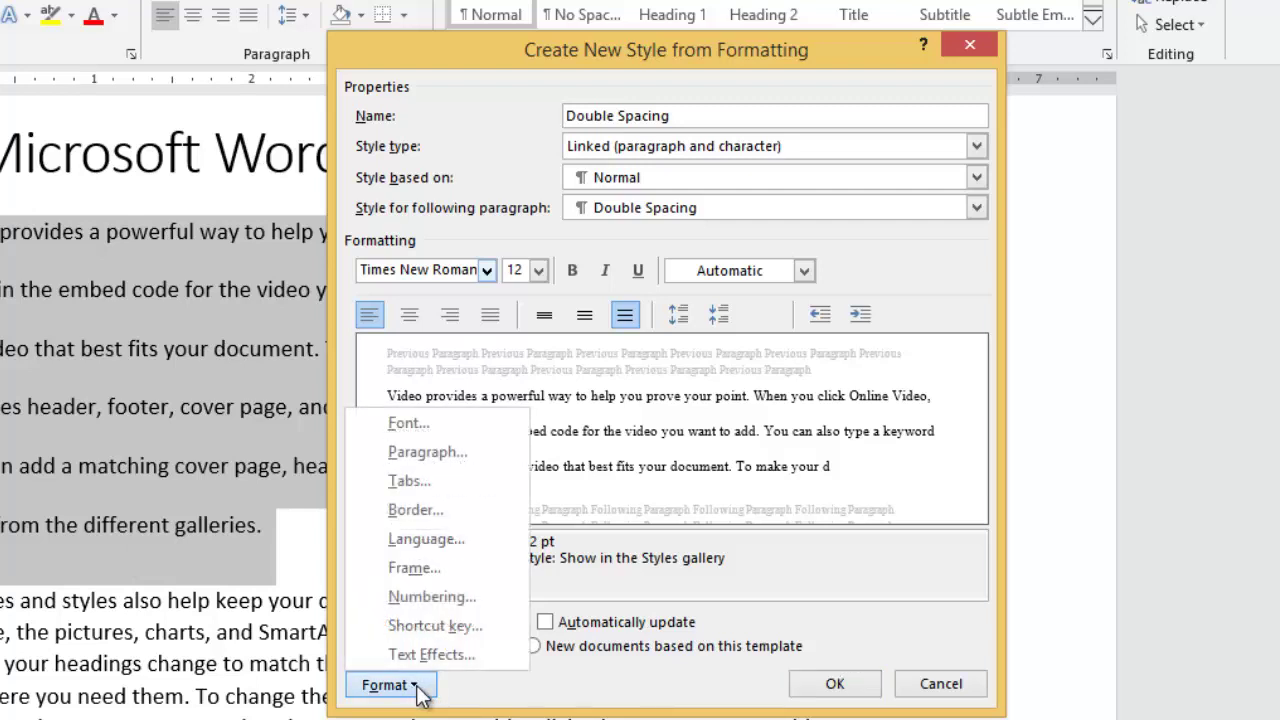
{"action": "left_click", "coordinate": [742, 567]}
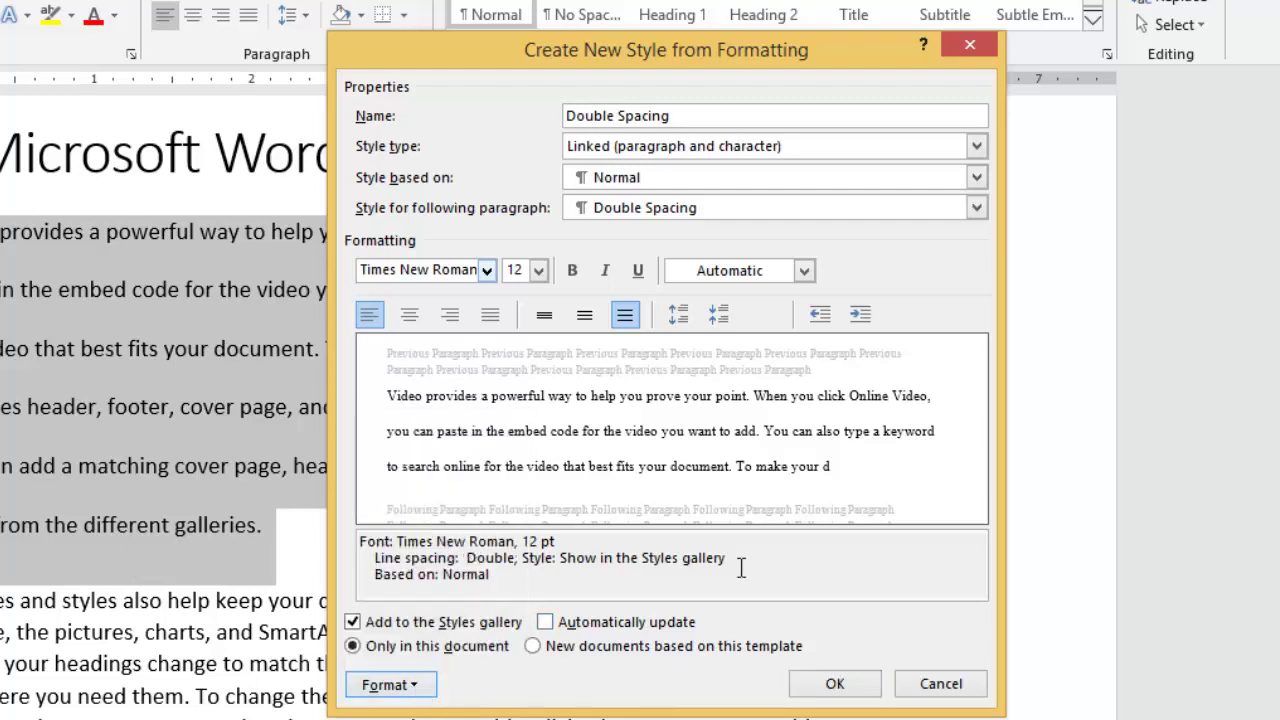
{"action": "left_click", "coordinate": [412, 695]}
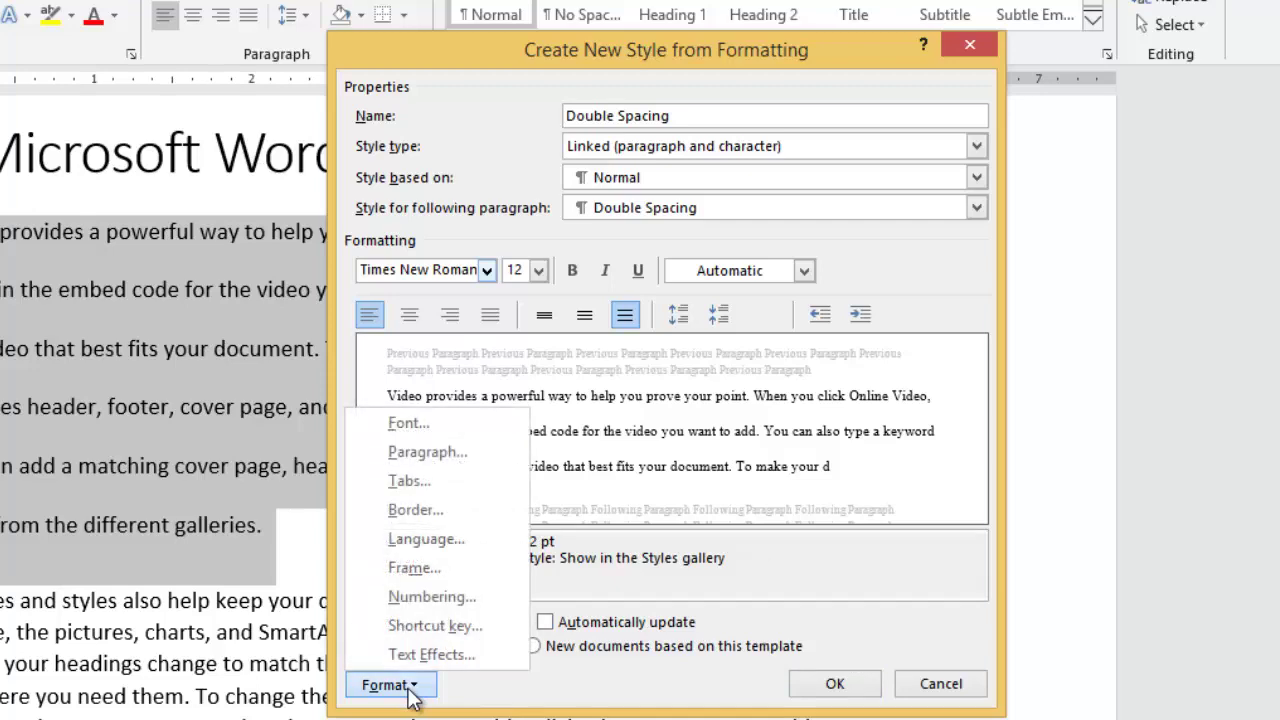
{"action": "left_click", "coordinate": [429, 625]}
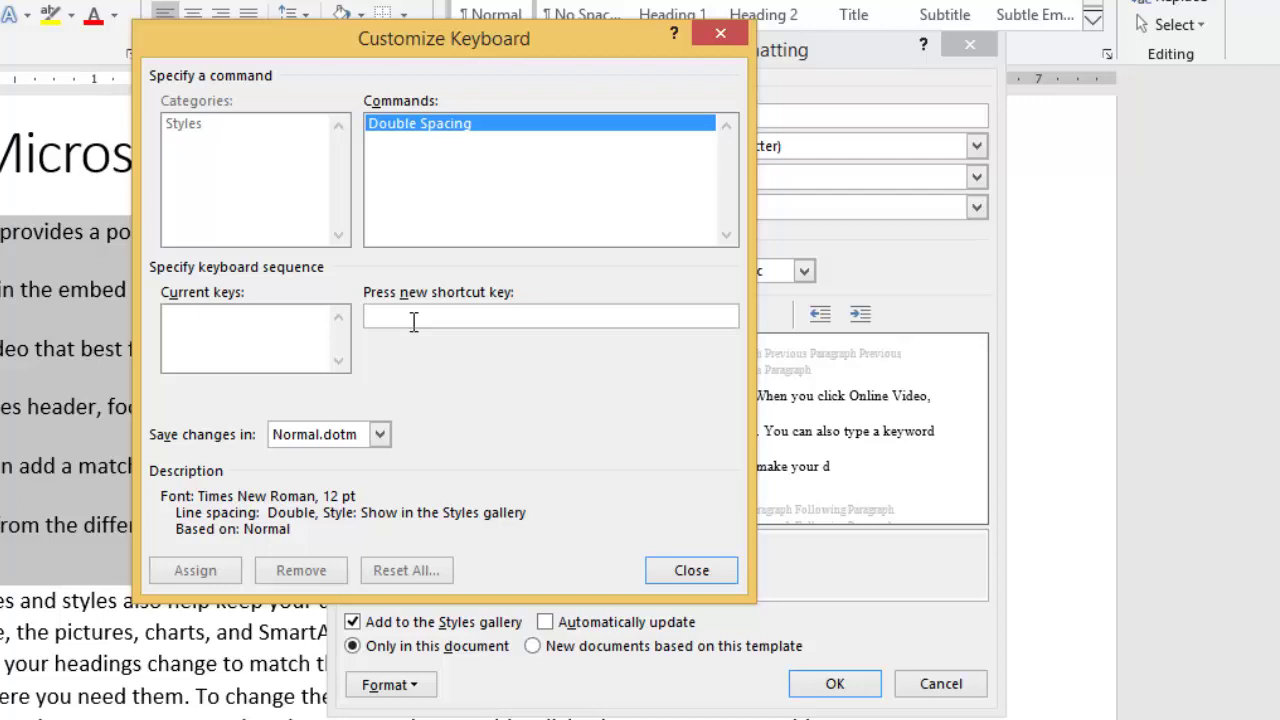
{"action": "key", "text": "ctrl+KP_Multiply"}
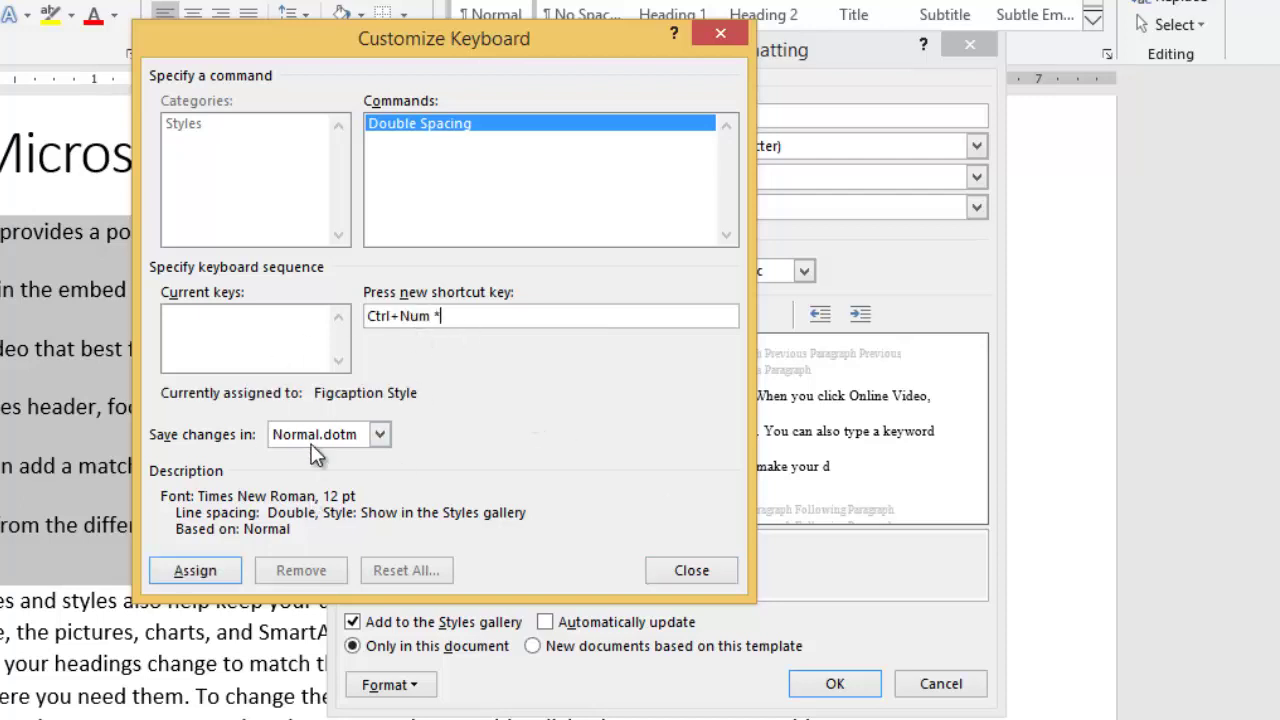
{"action": "left_click", "coordinate": [197, 568]}
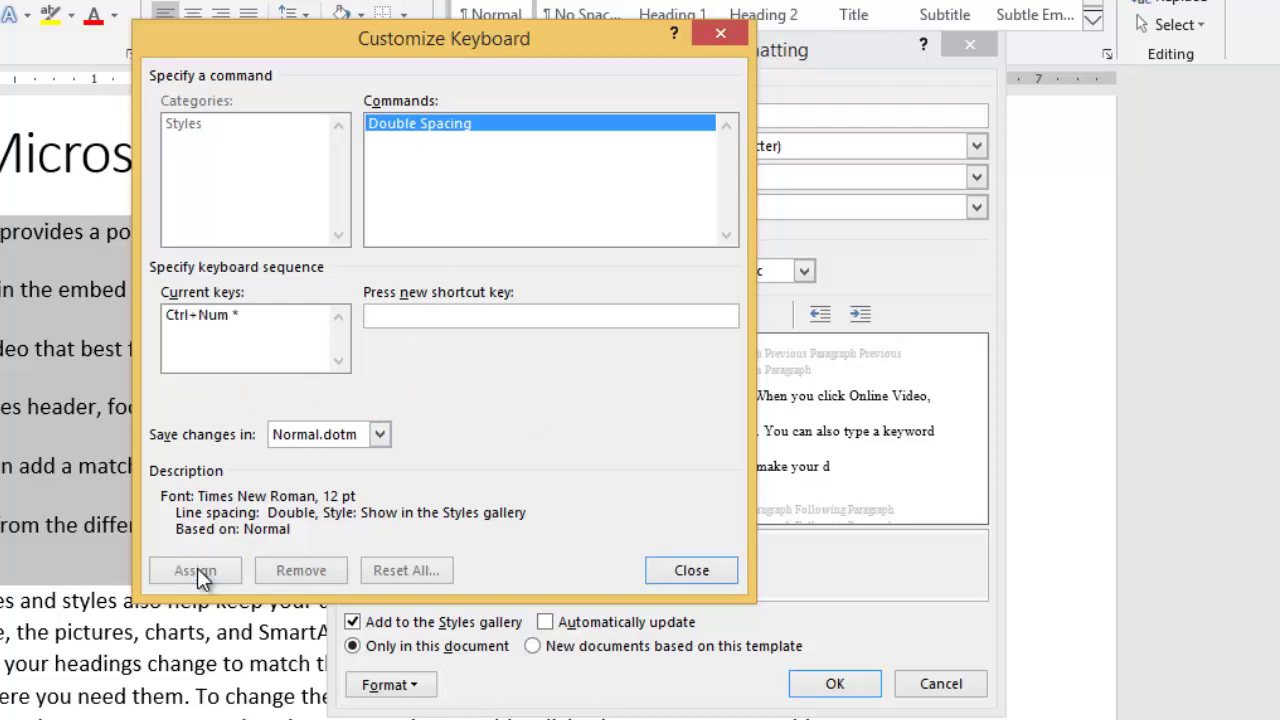
{"action": "left_click", "coordinate": [680, 573]}
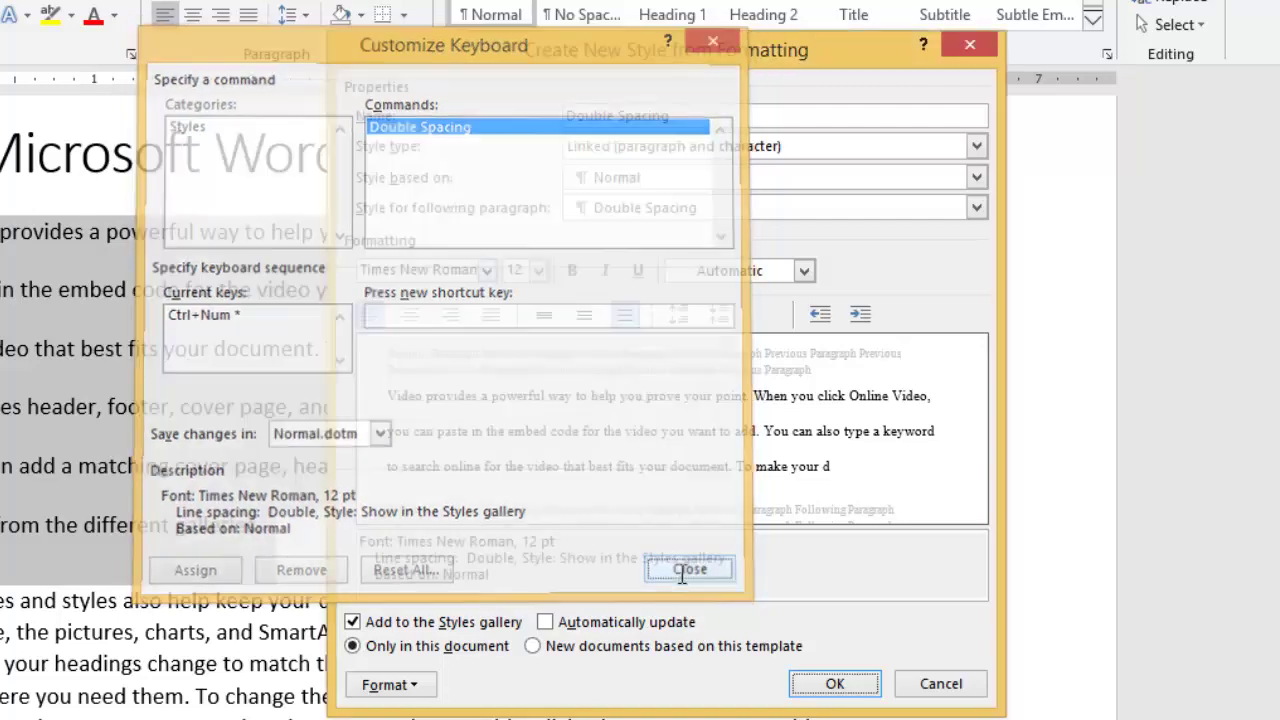
{"action": "left_click", "coordinate": [830, 697]}
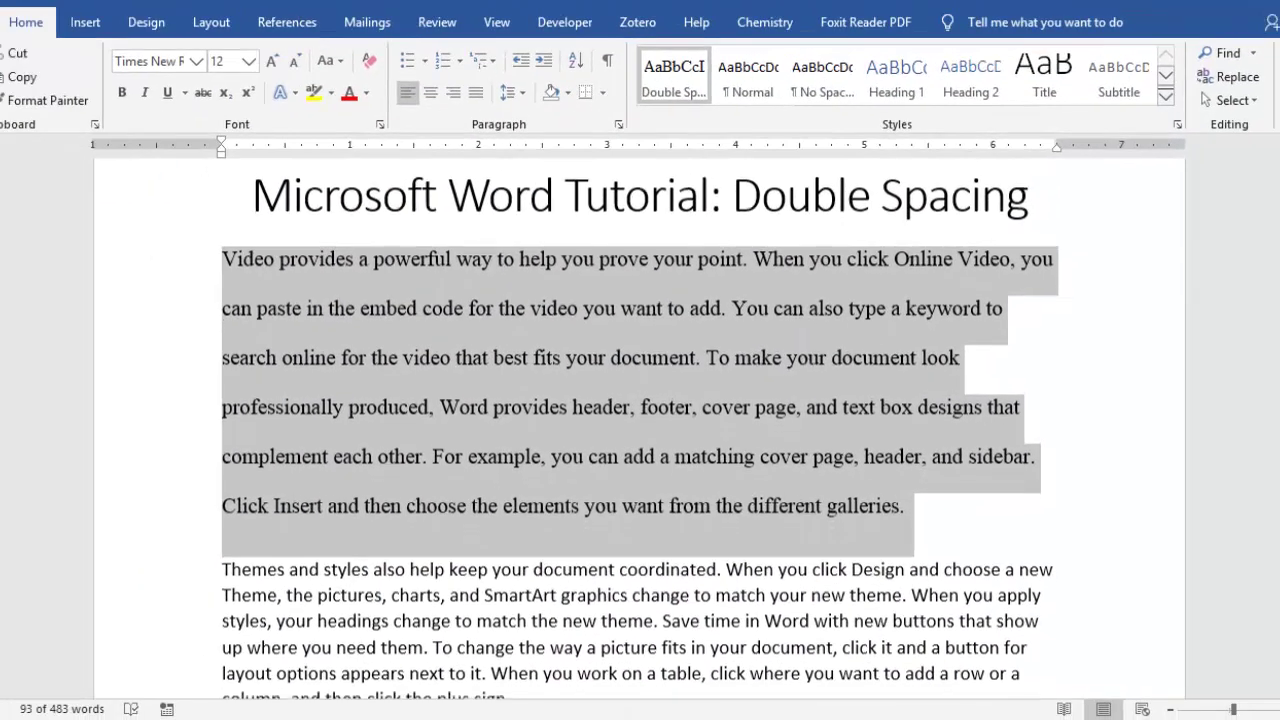
Check that the first paragraph is in Times New Roman 12
{"action": "left_click", "coordinate": [702, 507]}
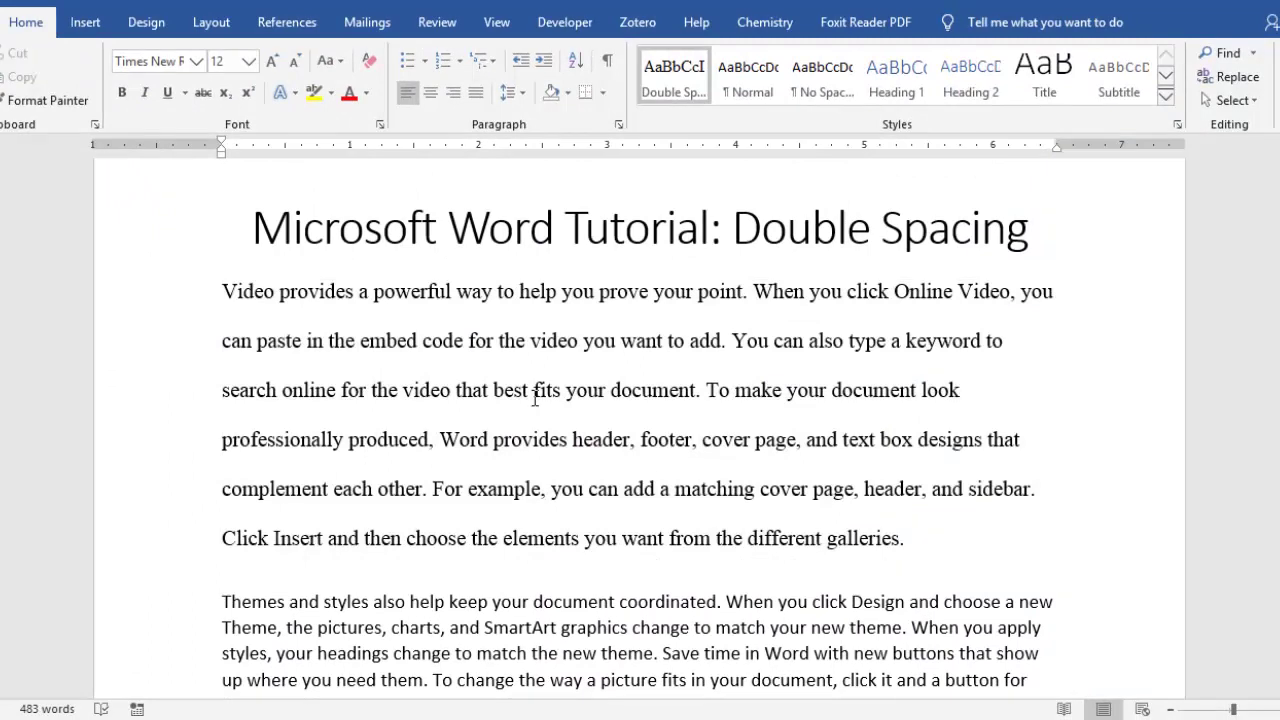
{"action": "left_click_drag", "start_coordinate": [205, 287], "coordinate": [448, 425]}
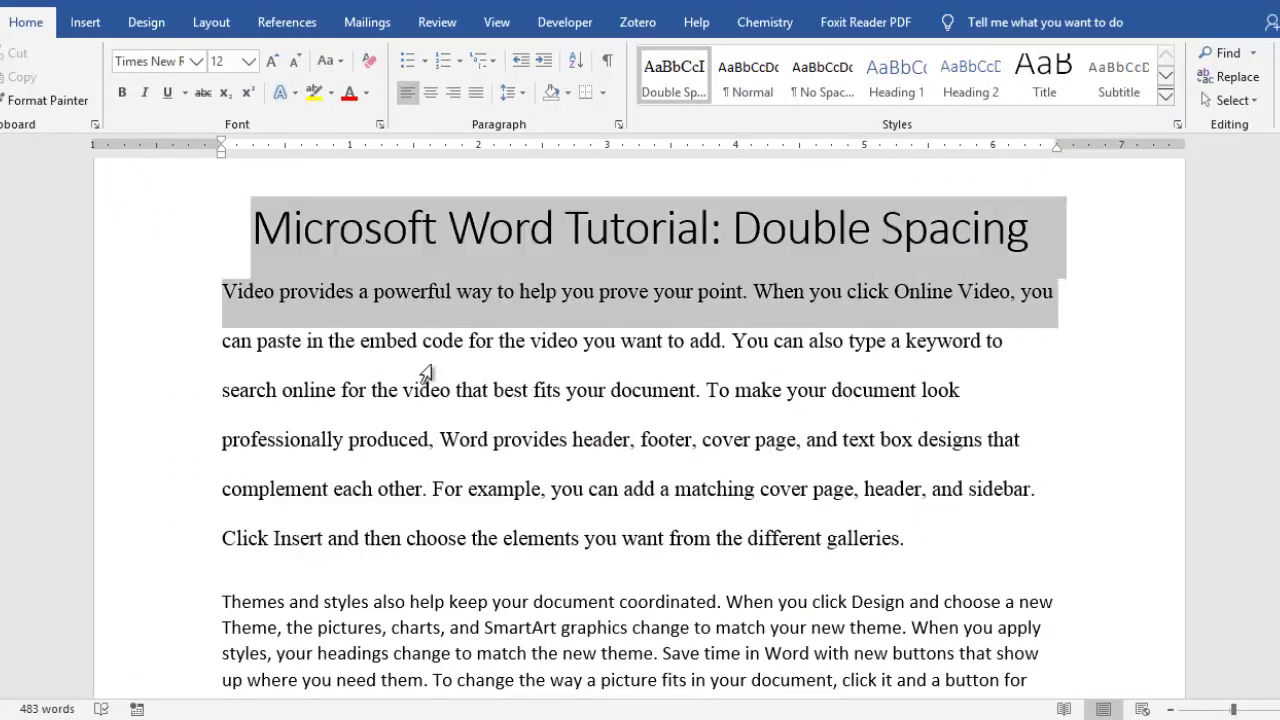
{"action": "left_click", "coordinate": [440, 442]}
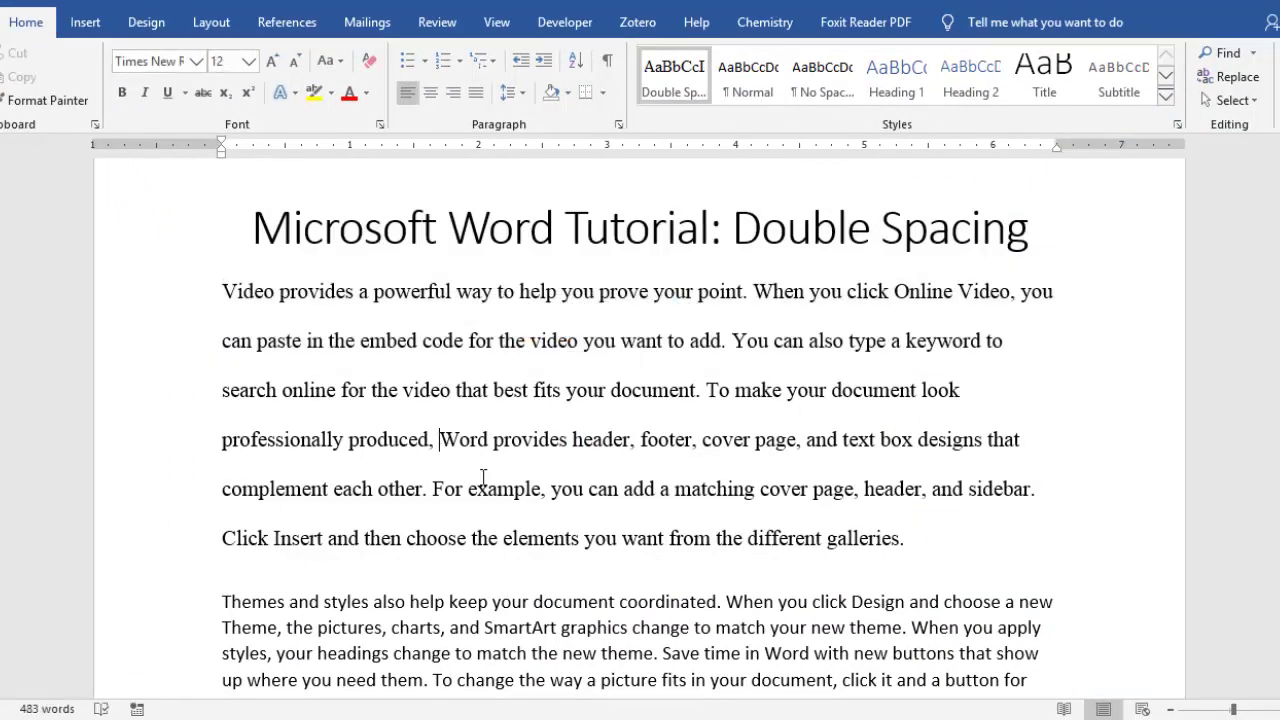
{"action": "scroll", "coordinate": [573, 489], "scroll_direction": "down", "scroll_amount": 2}
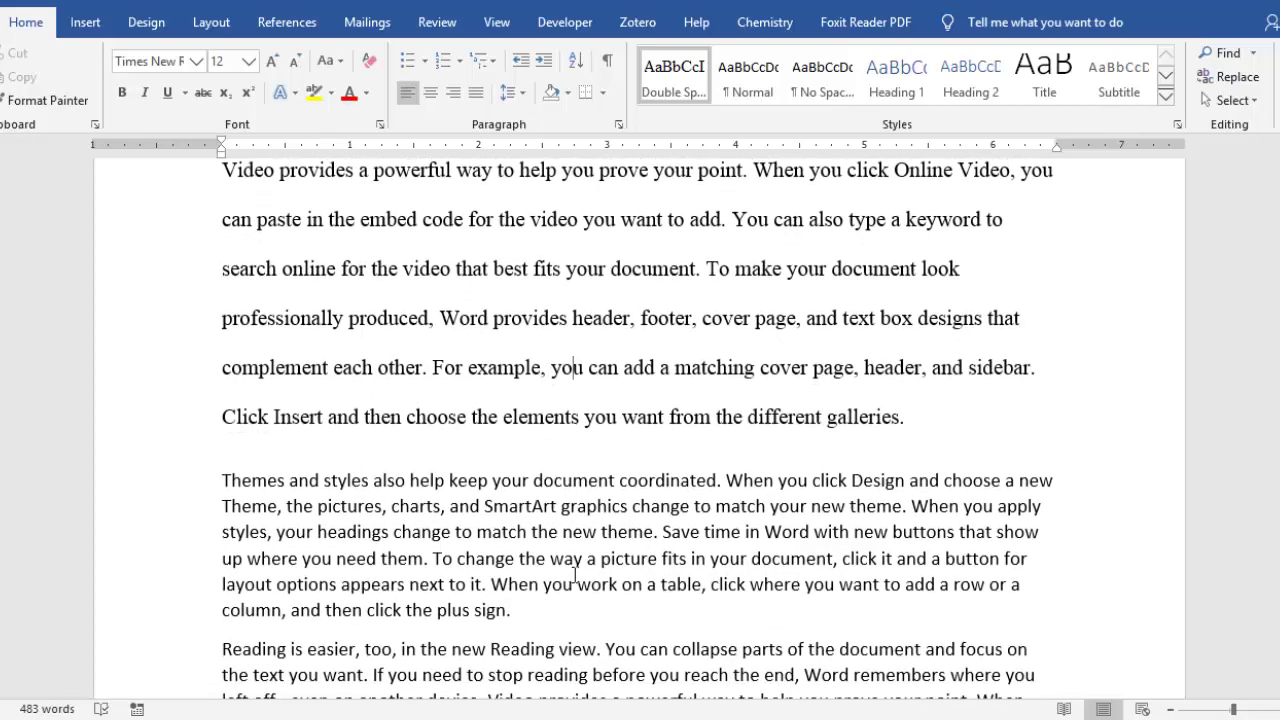
Apply the Double Spacing style to the Themes and Reading paragraphs
{"action": "left_click", "coordinate": [431, 566]}
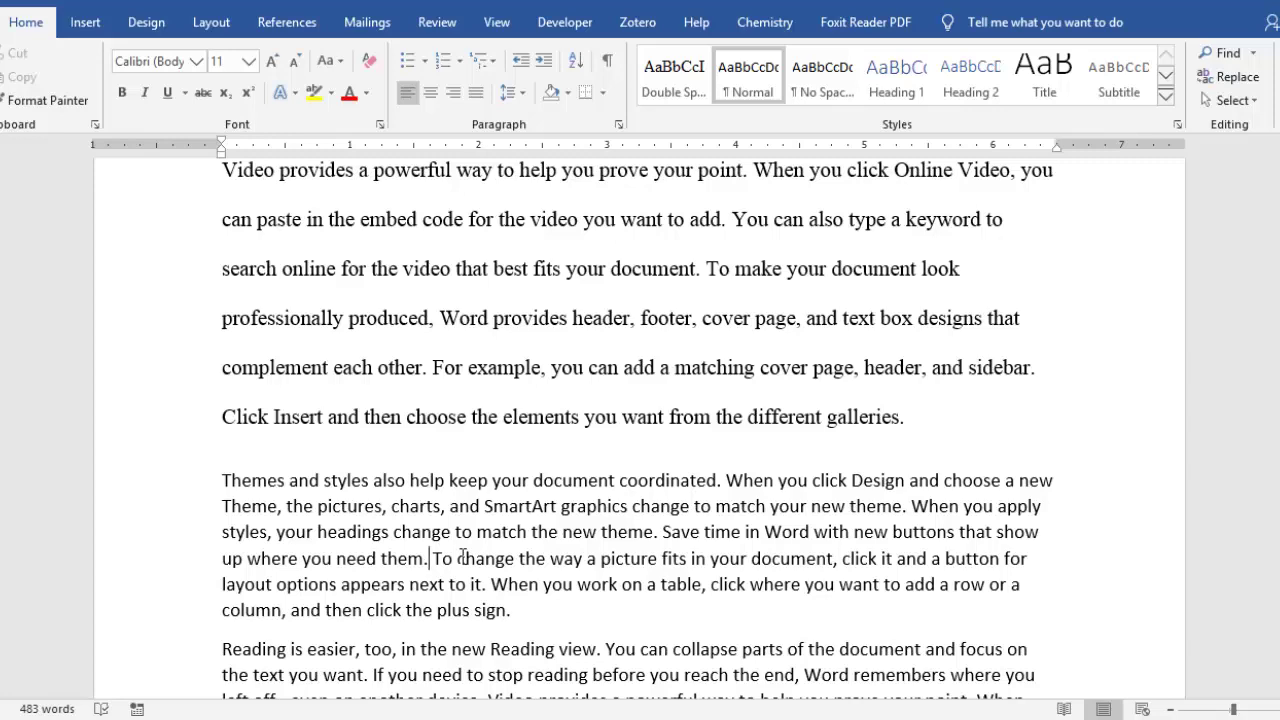
{"action": "key", "text": "ctrl+shift+d"}
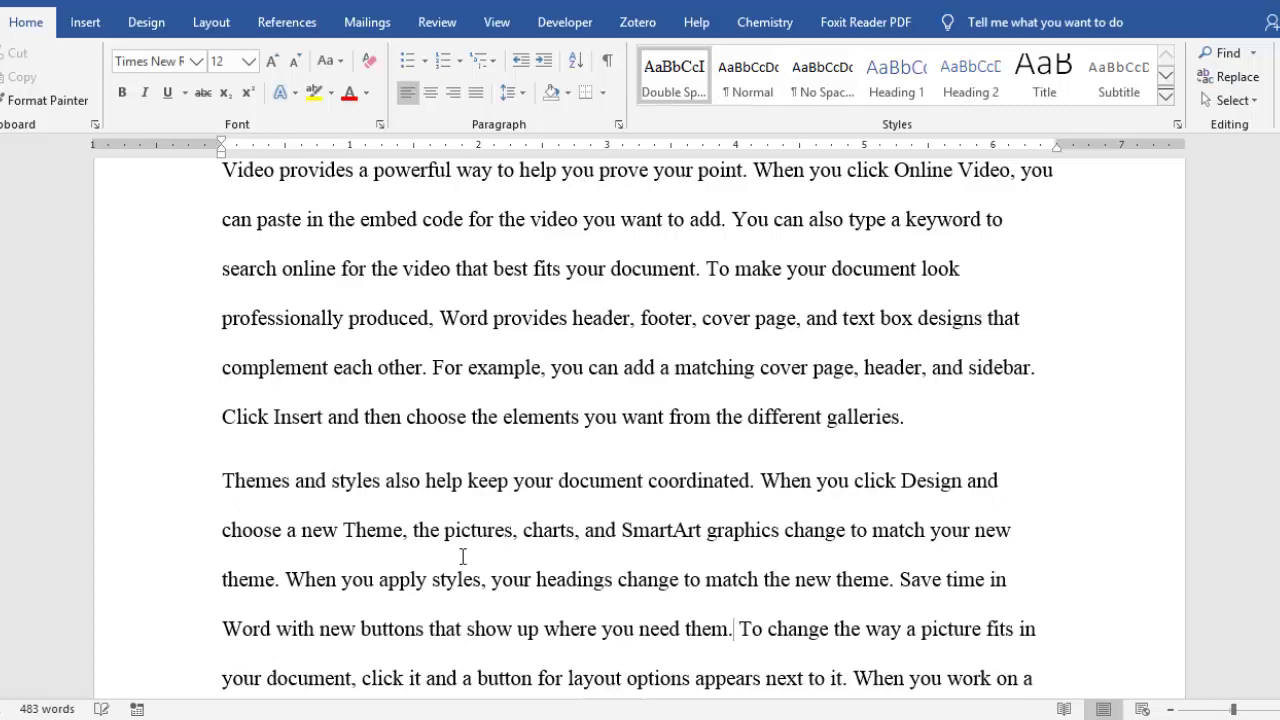
{"action": "scroll", "coordinate": [511, 441], "scroll_direction": "down", "scroll_amount": 2}
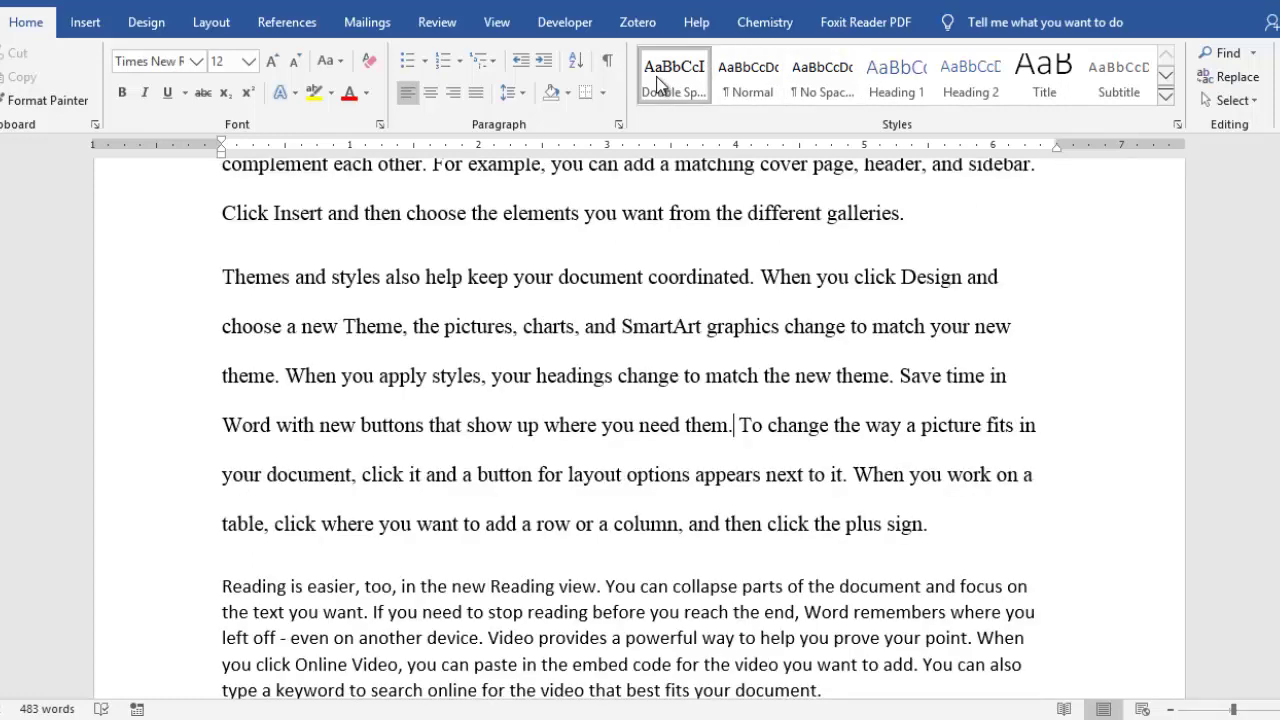
{"action": "left_click", "coordinate": [511, 621]}
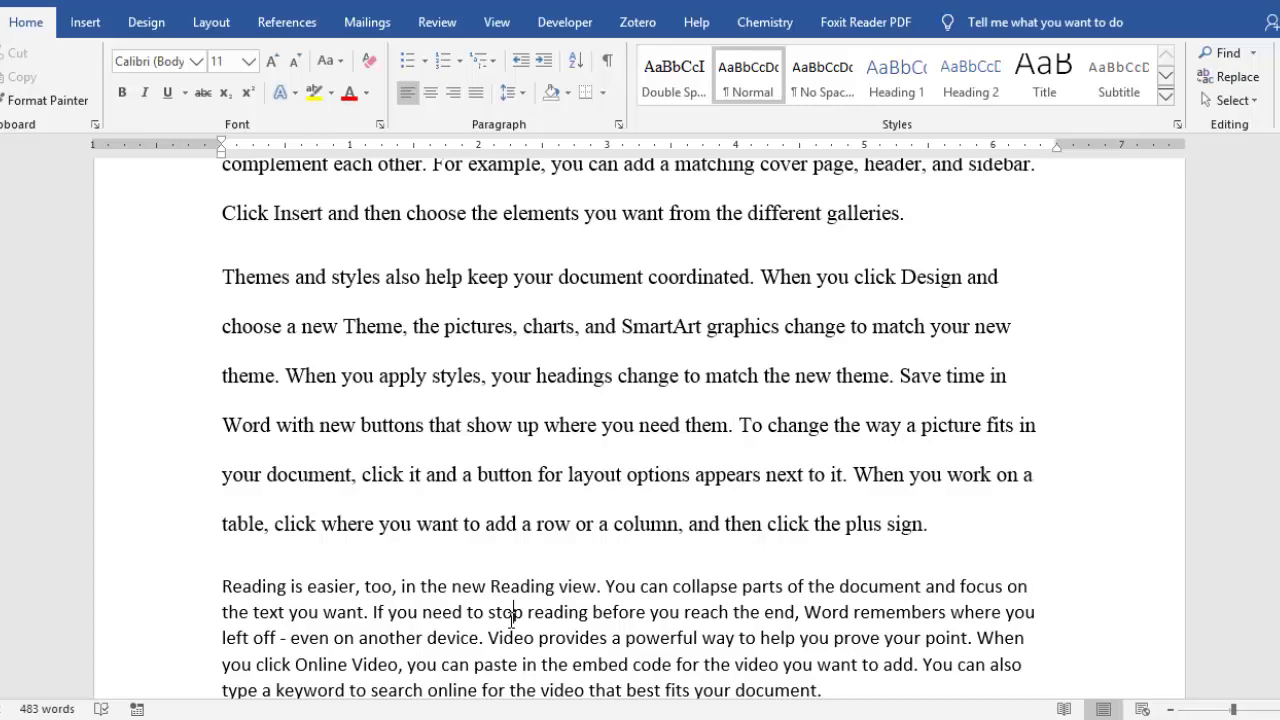
{"action": "key", "text": "F4"}
Apply Double Spacing to the 'To make your document' paragraph and the next Calibri paragraph
{"action": "scroll", "coordinate": [511, 621], "scroll_direction": "down", "scroll_amount": 3}
{"action": "scroll", "coordinate": [511, 621], "scroll_direction": "down", "scroll_amount": 3}
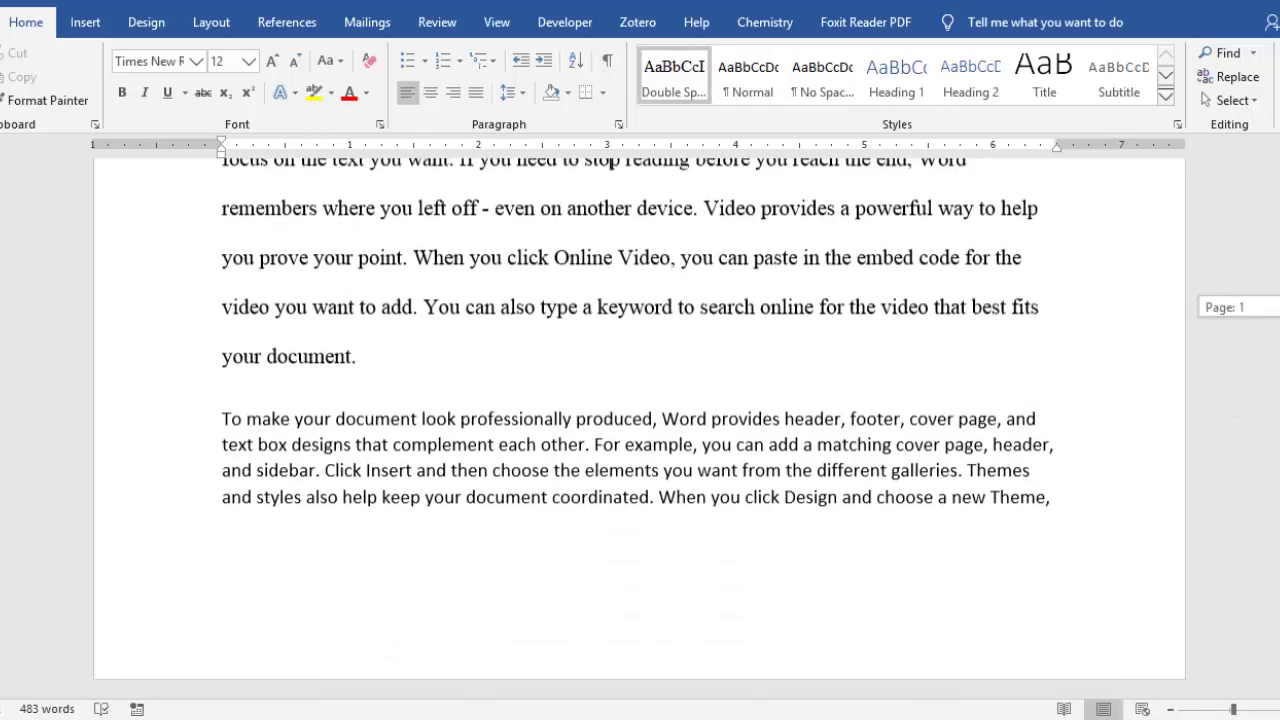
{"action": "left_click", "coordinate": [804, 420]}
{"action": "key", "text": "F4"}
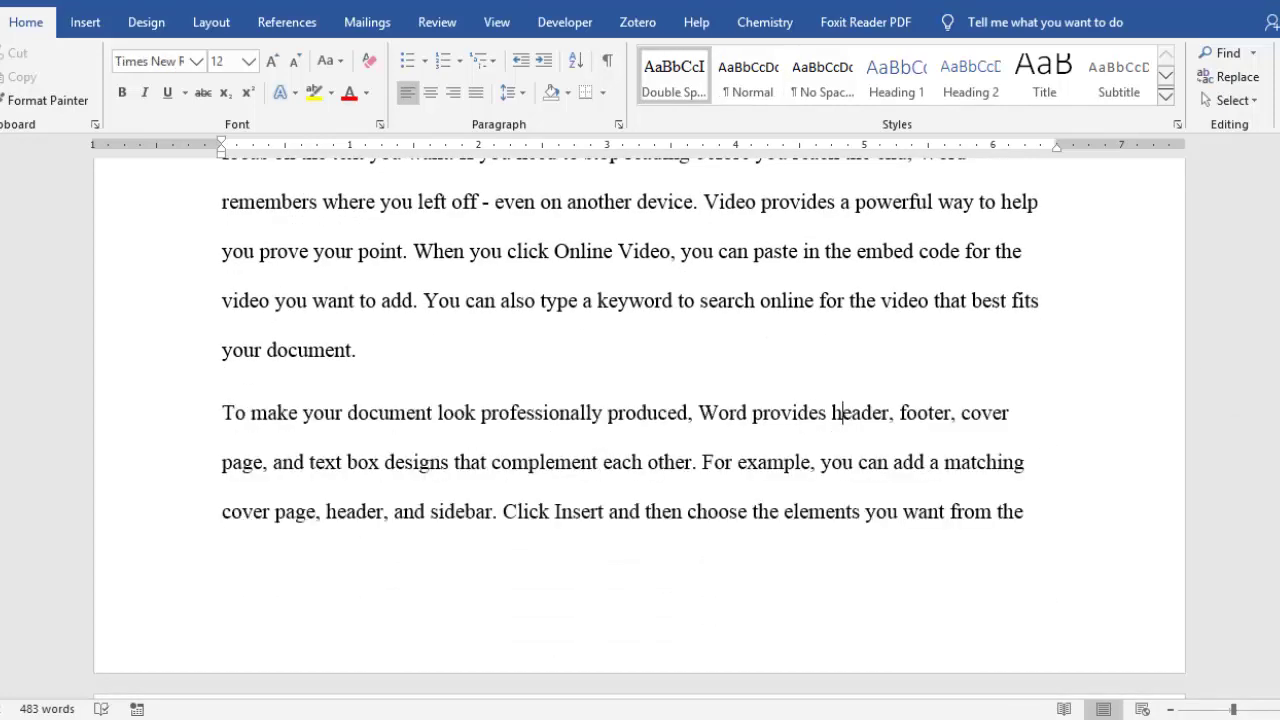
{"action": "scroll", "coordinate": [757, 505], "scroll_direction": "down", "scroll_amount": 4}
{"action": "scroll", "coordinate": [757, 505], "scroll_direction": "down", "scroll_amount": 4}
{"action": "left_click", "coordinate": [752, 500]}
{"action": "key", "text": "F4"}
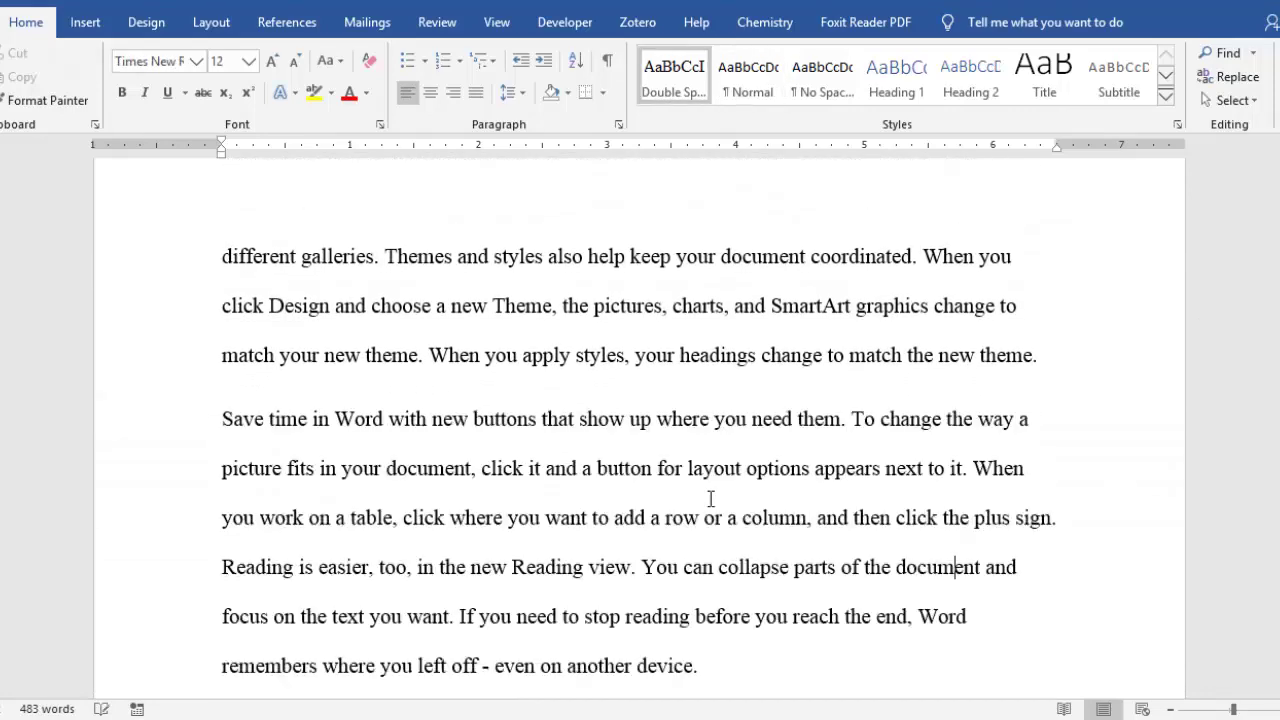